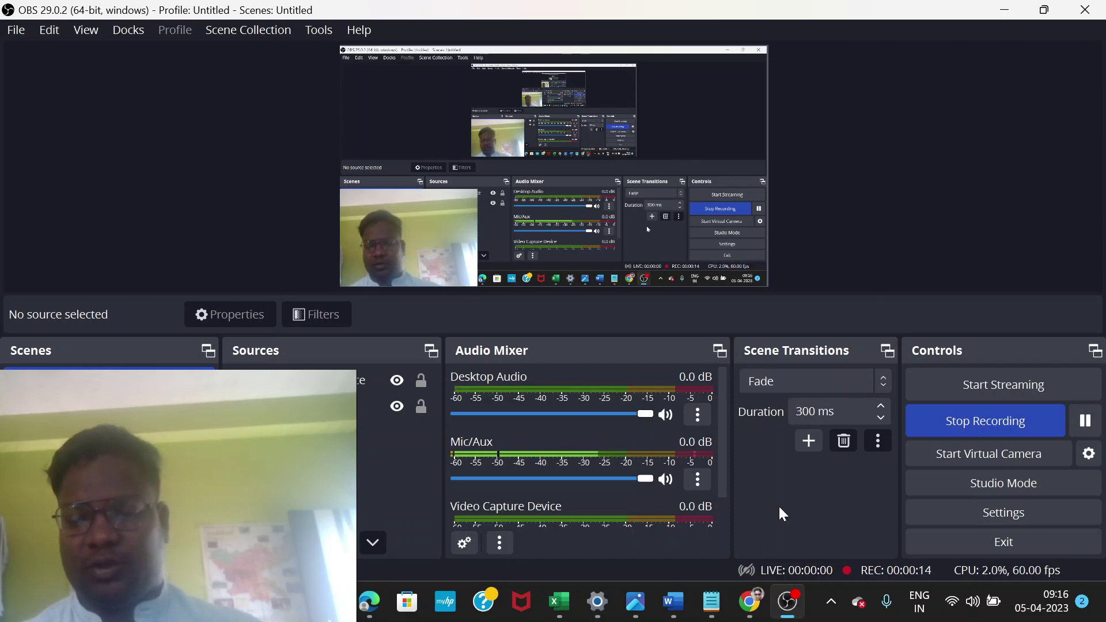
# Step: Switch to Chrome and search Google for "yamm" in a new tab
pyautogui.click(749, 602)
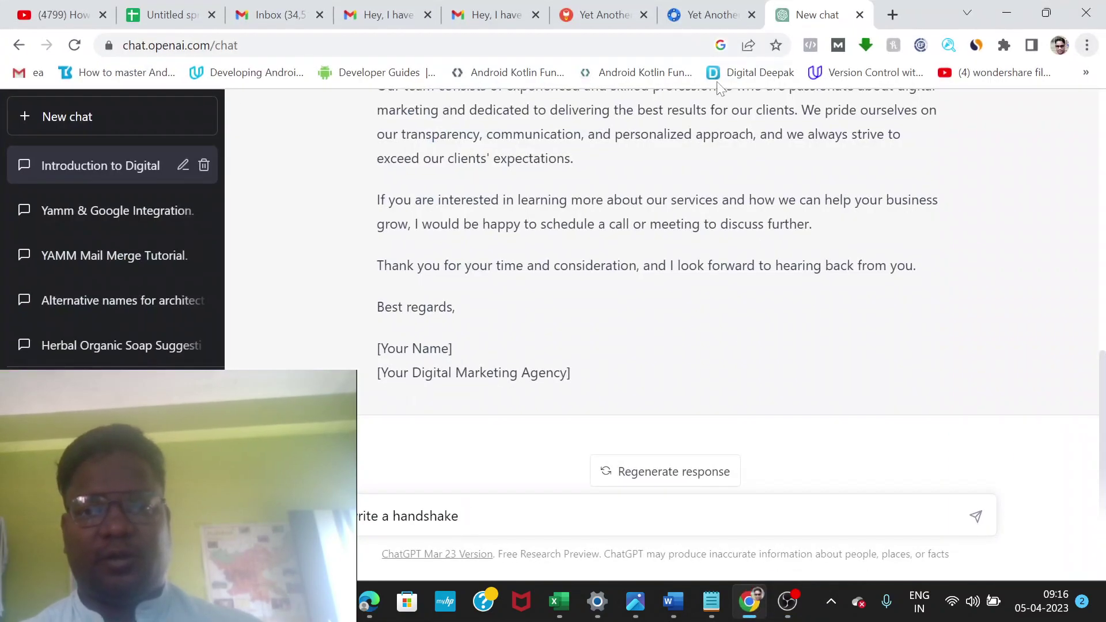
pyautogui.click(714, 15)
pyautogui.click(828, 3)
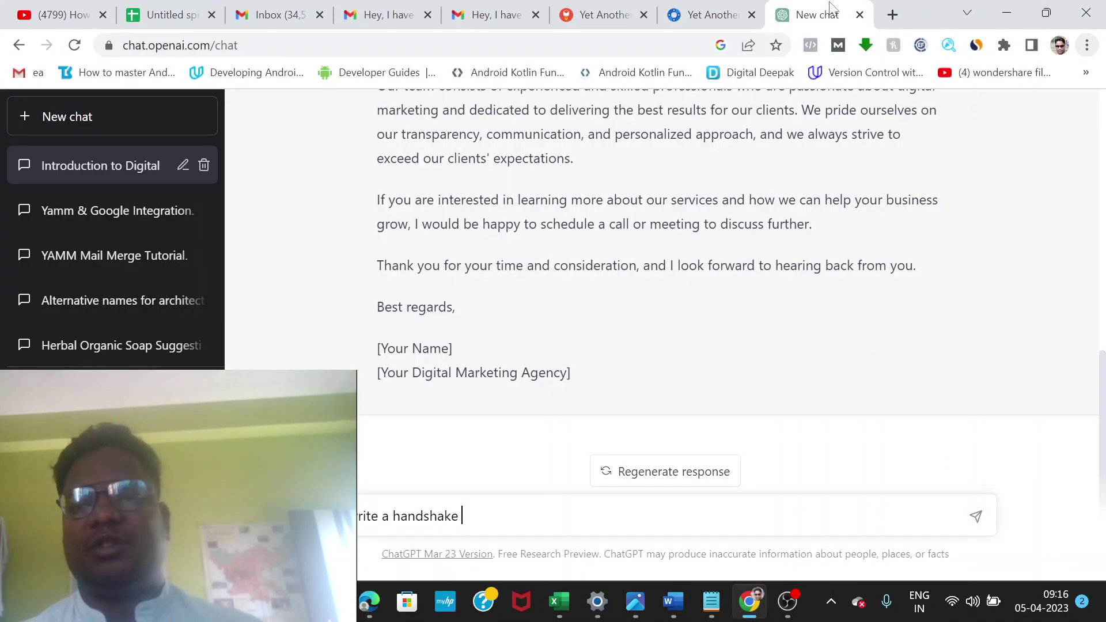
pyautogui.click(892, 15)
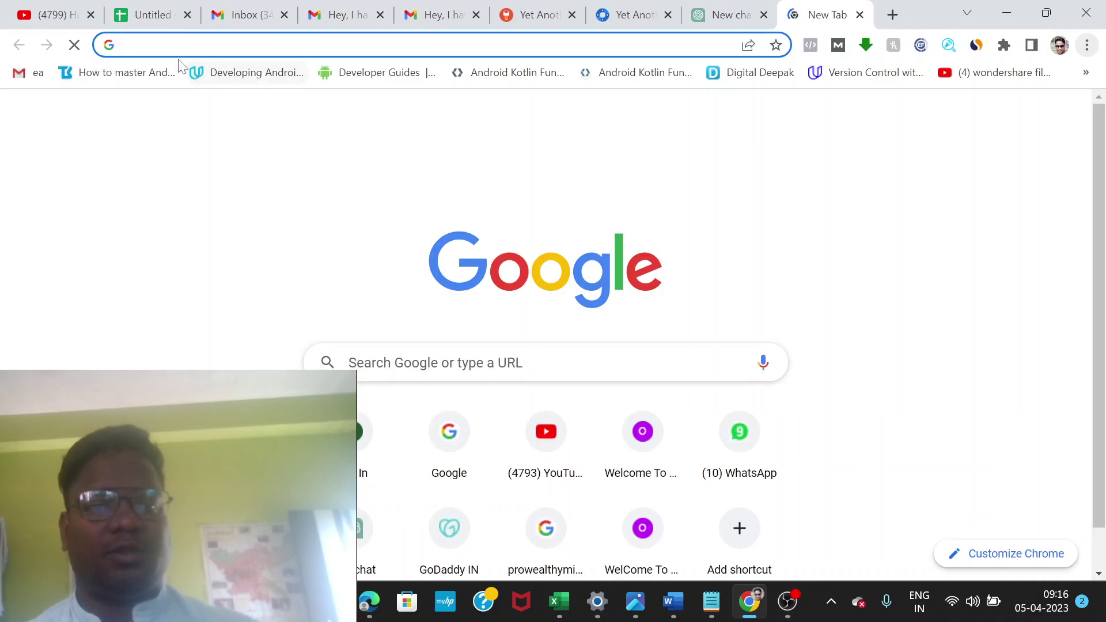
pyautogui.write('ya')
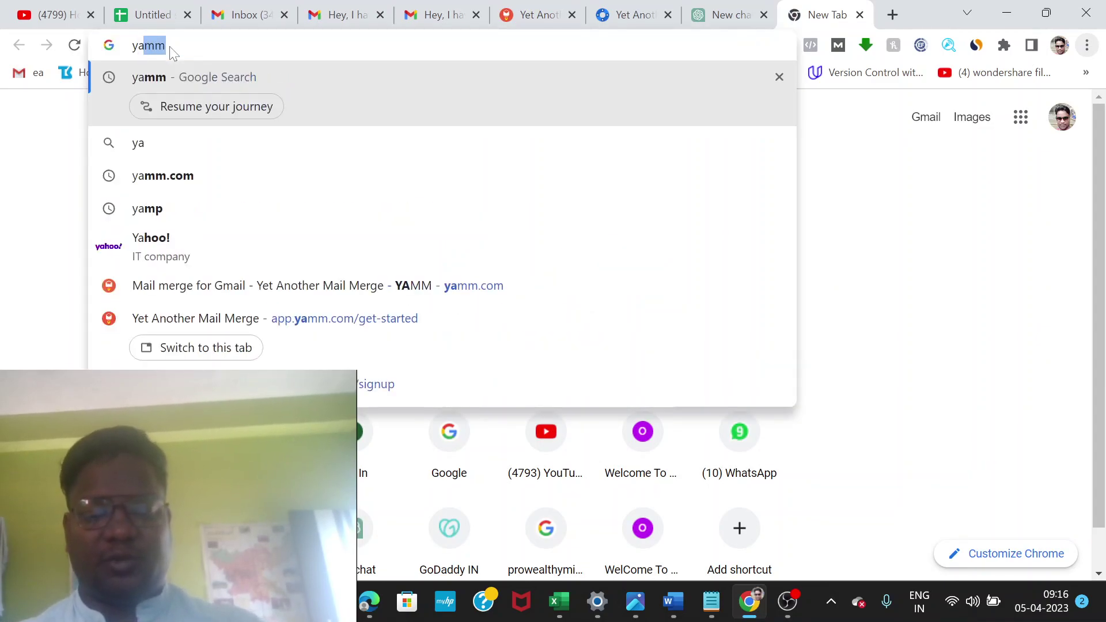
pyautogui.write('mm')
pyautogui.press('Return')
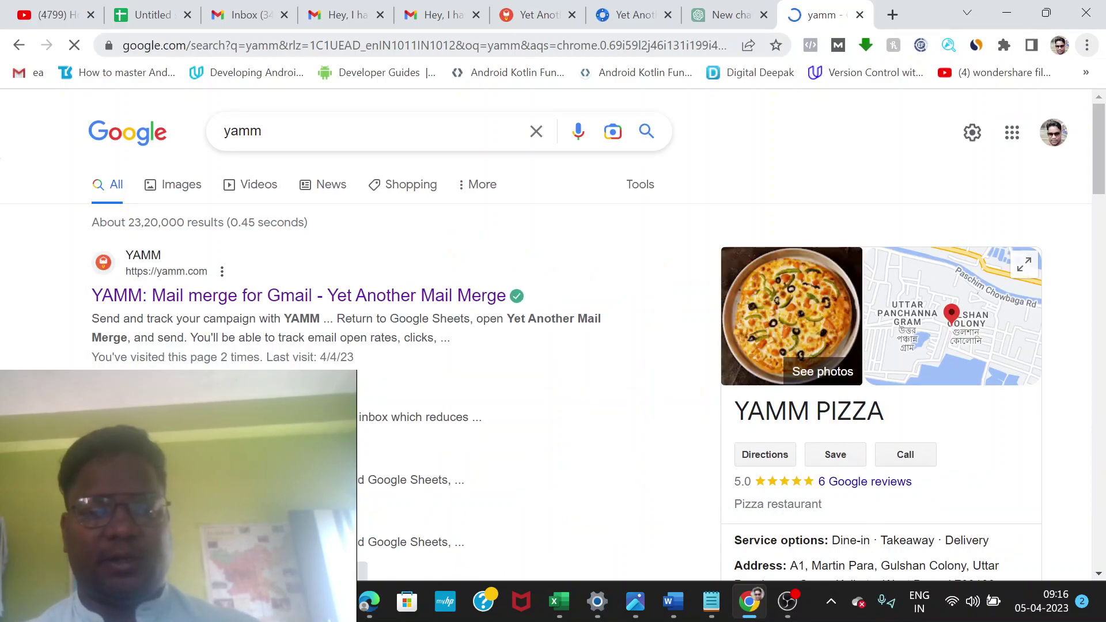
# Step: Open the YAMM website and proceed through its install pages to the YAMM dashboard
pyautogui.click(385, 299)
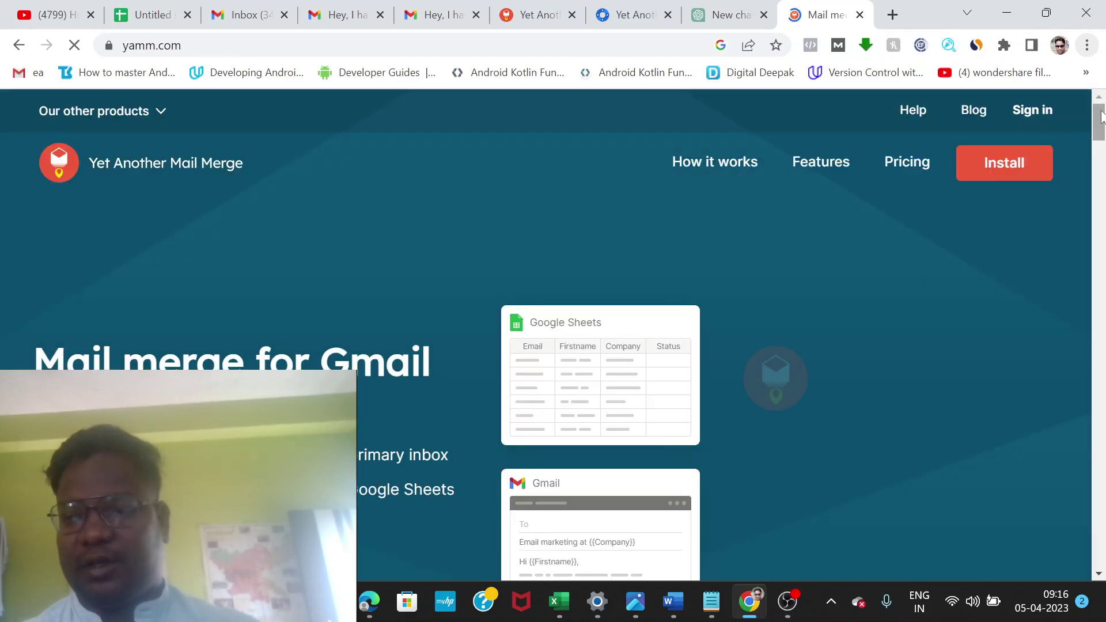
pyautogui.click(1004, 171)
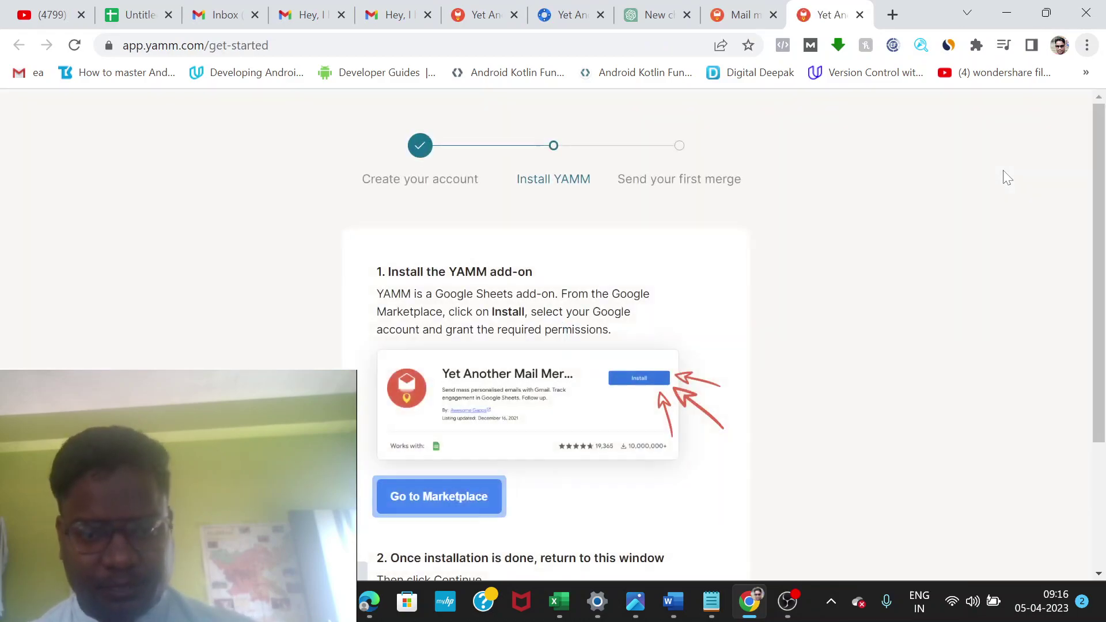
pyautogui.moveTo(1102, 155); pyautogui.dragTo(1102, 280)
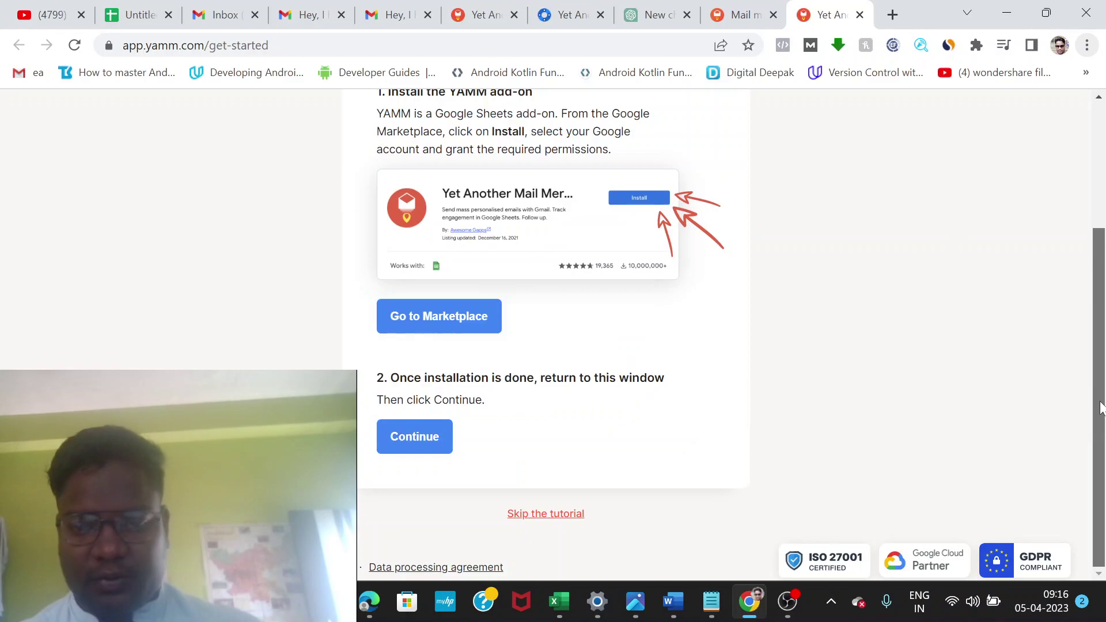
pyautogui.click(419, 432)
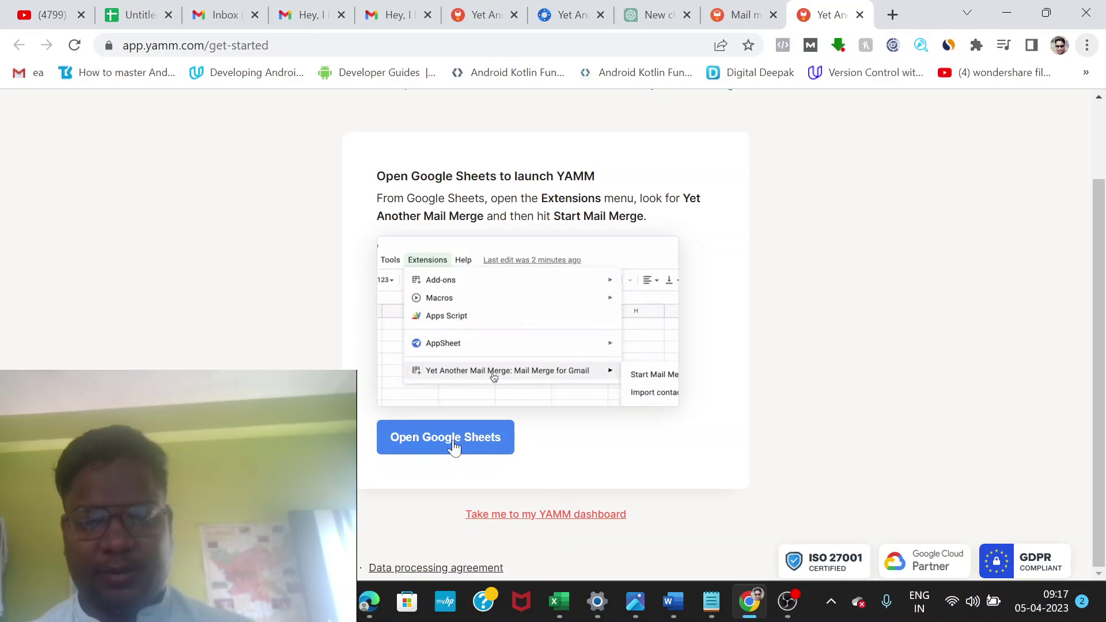
pyautogui.click(534, 516)
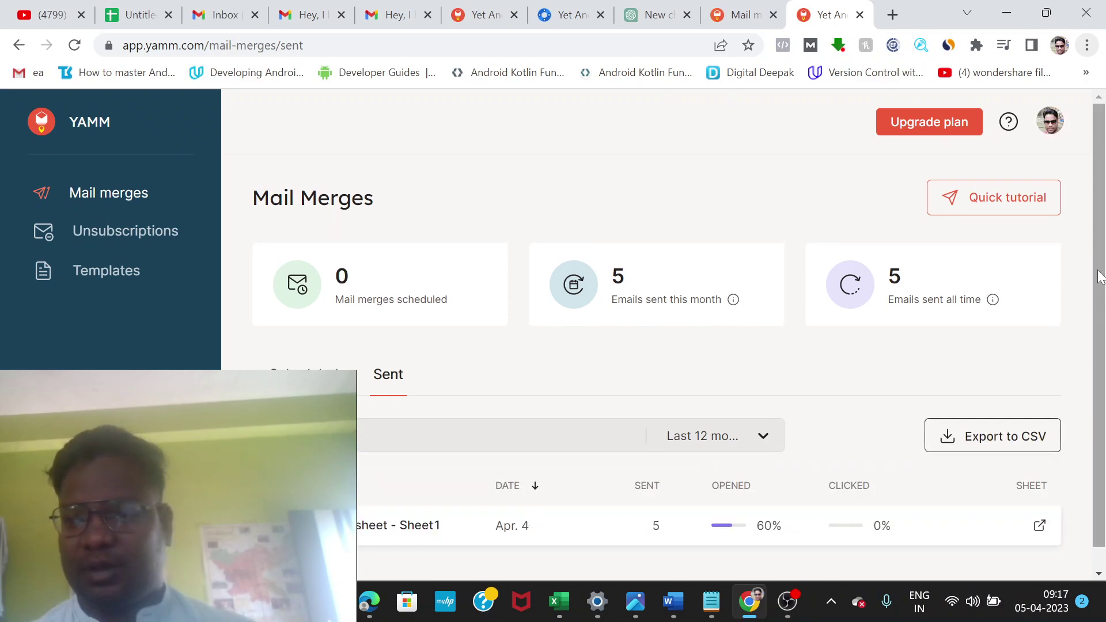
# Step: Open the spreadsheet linked to the sent mail merge and launch Start Mail Merge from Yet Another Mail Merge
pyautogui.moveTo(1101, 273); pyautogui.dragTo(1102, 329)
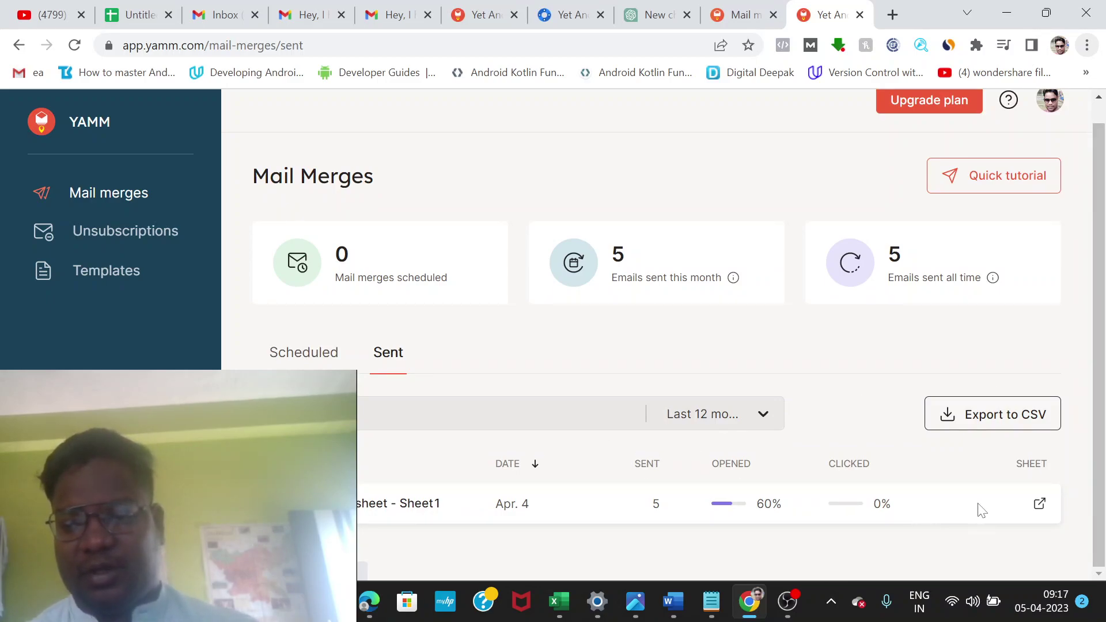
pyautogui.click(1040, 505)
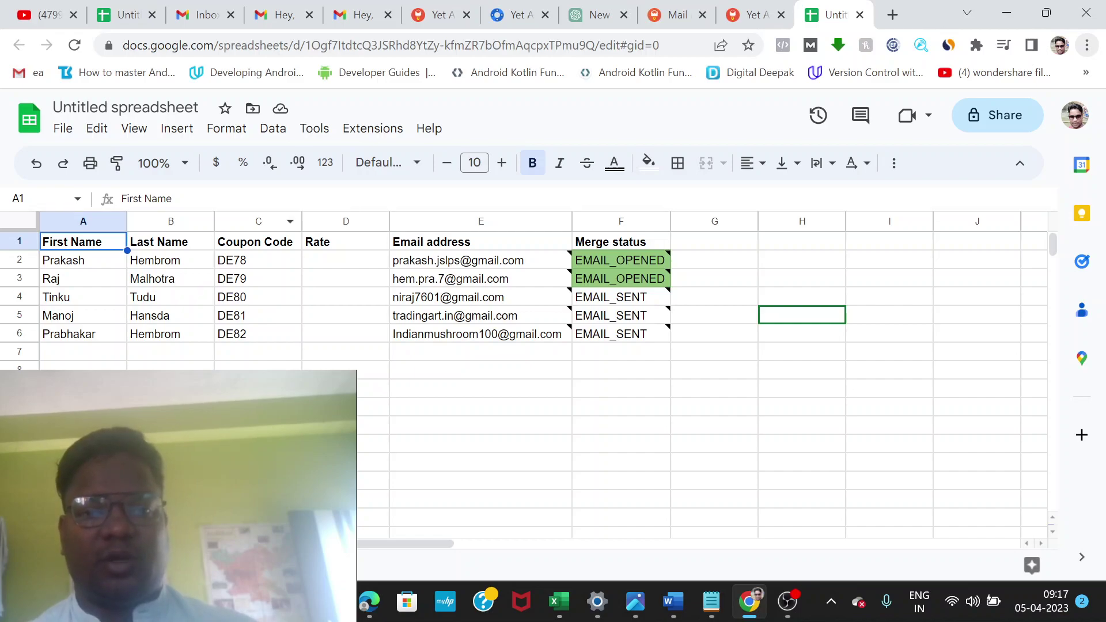
pyautogui.click(382, 127)
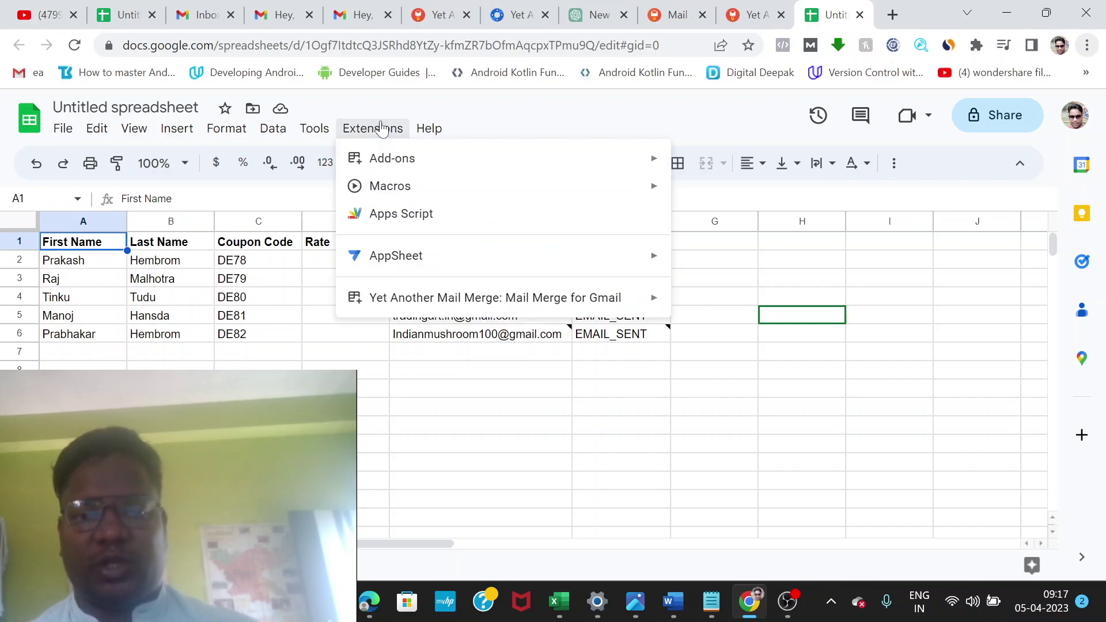
pyautogui.moveTo(455, 295)
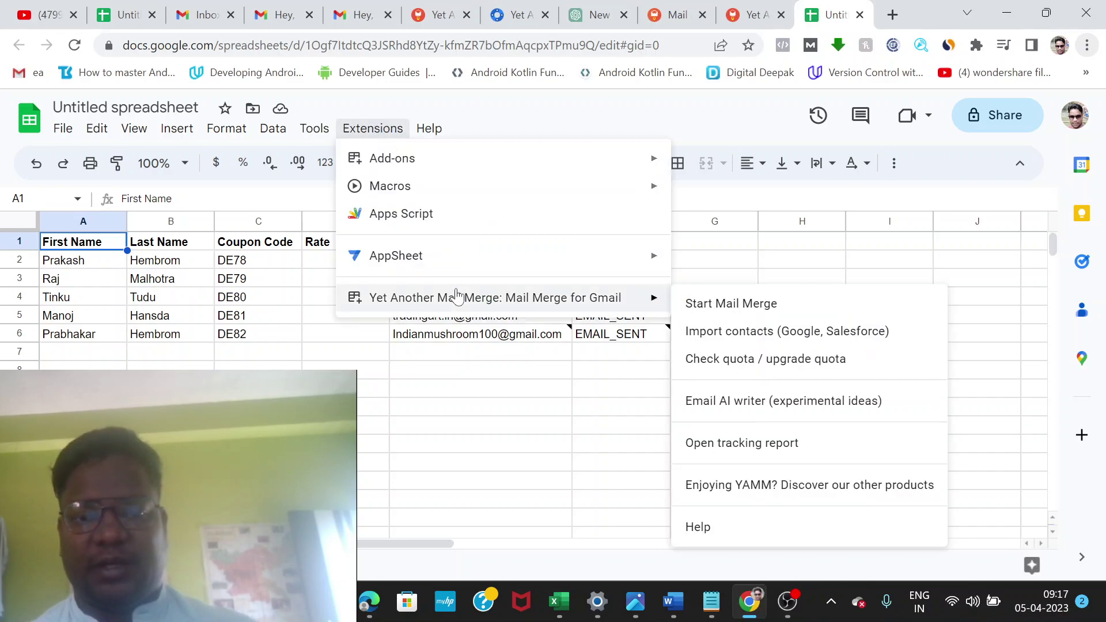
pyautogui.click(737, 305)
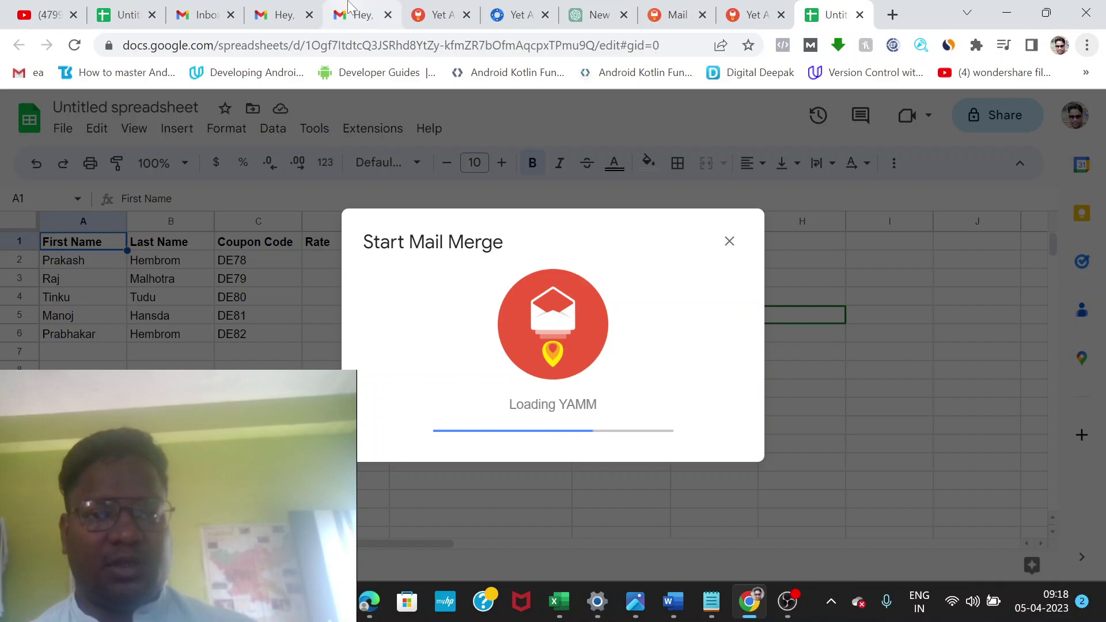
# Step: Open the Gmail draft "Hey, I have launched my new digital marketing agency" and review its text
pyautogui.click(352, 12)
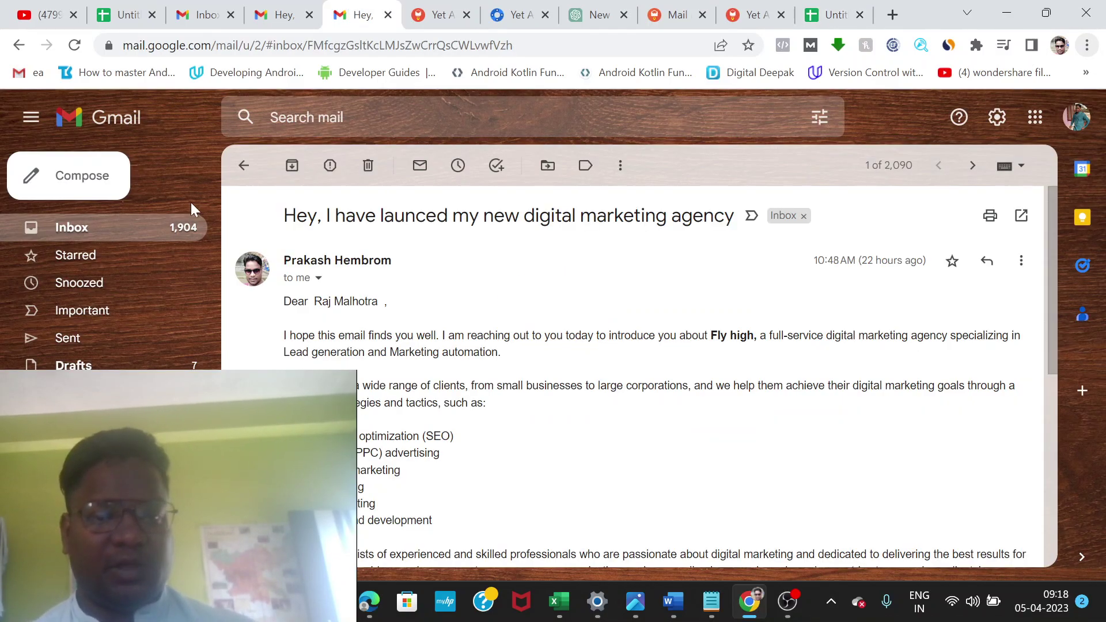
pyautogui.click(270, 10)
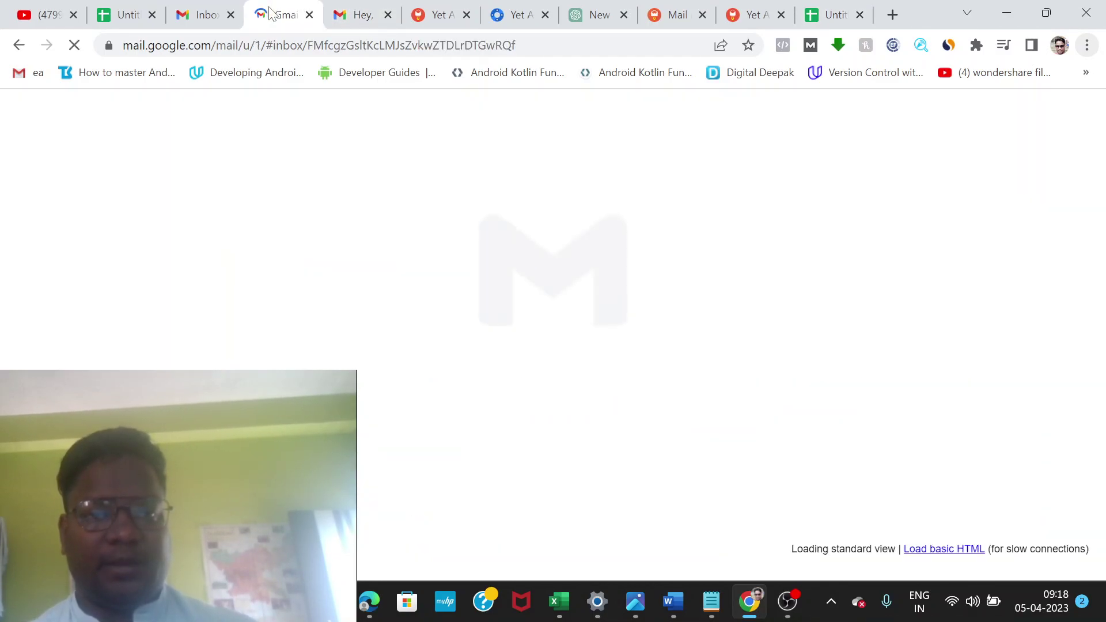
pyautogui.click(203, 12)
pyautogui.click(303, 208)
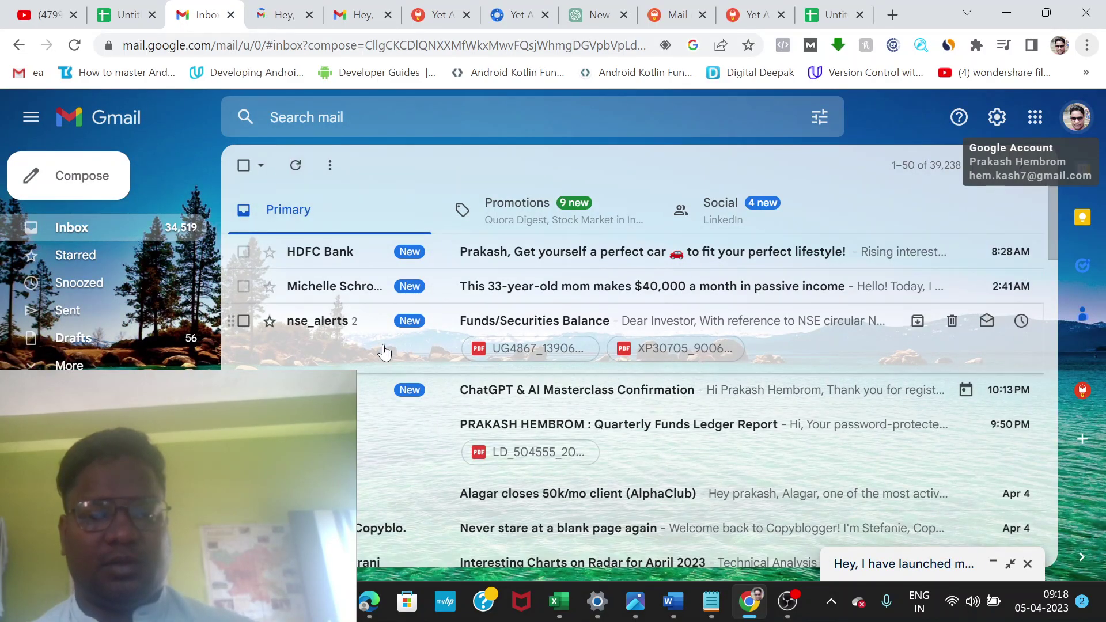
pyautogui.click(275, 14)
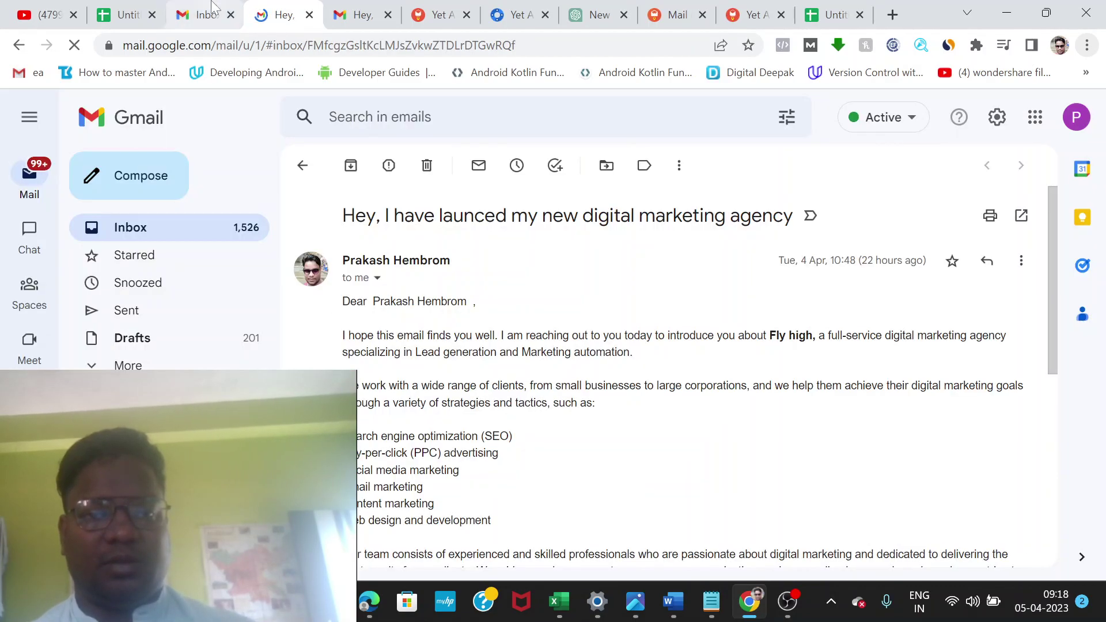
pyautogui.click(213, 7)
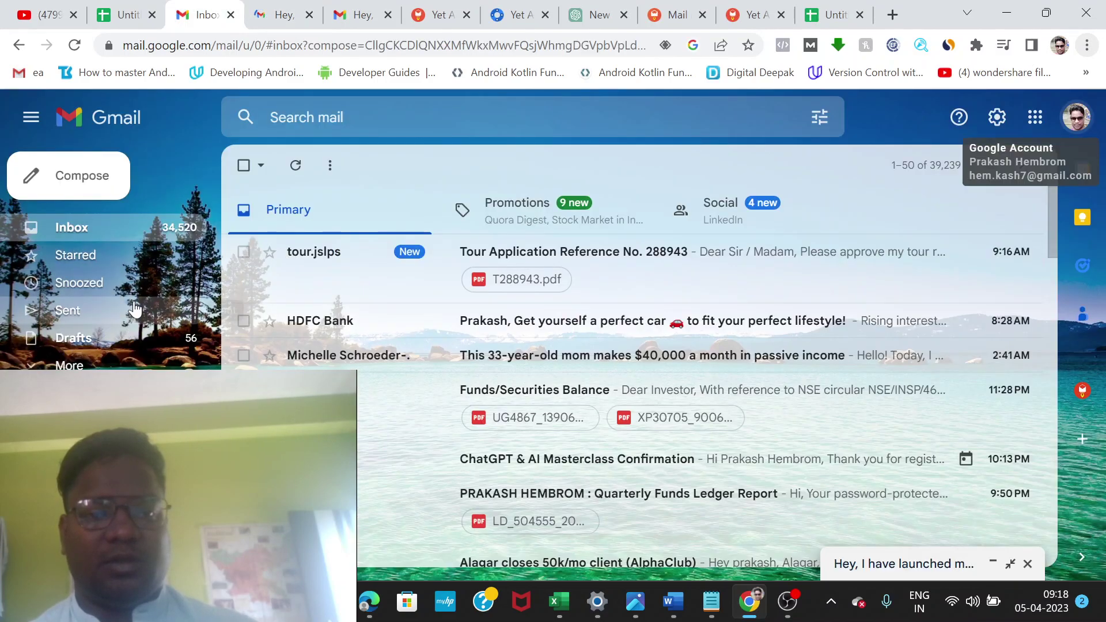
pyautogui.click(113, 342)
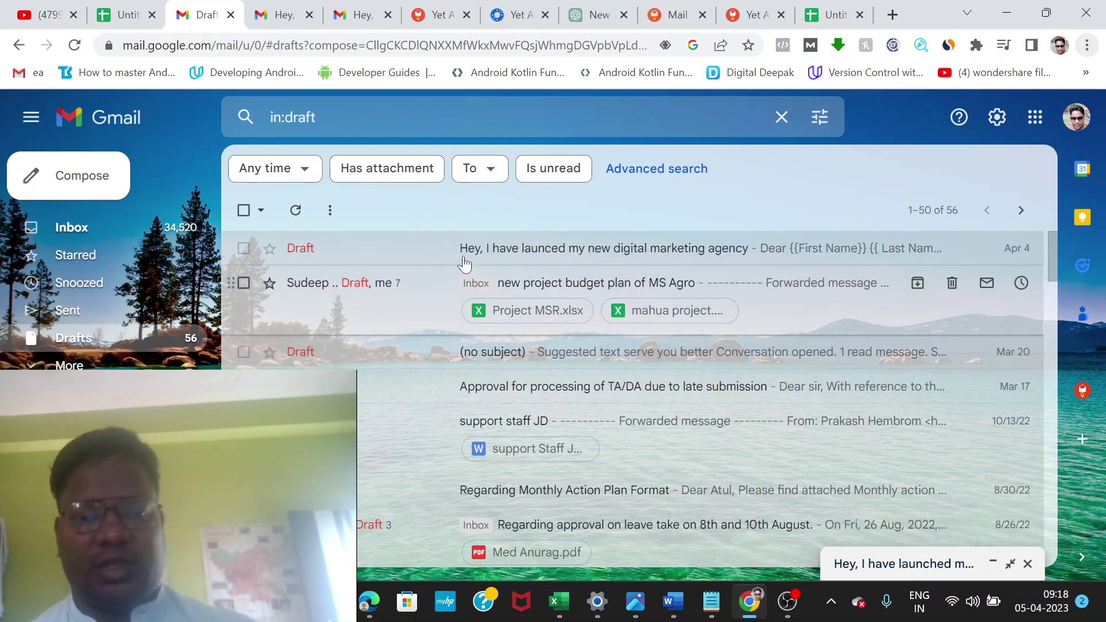
pyautogui.click(598, 254)
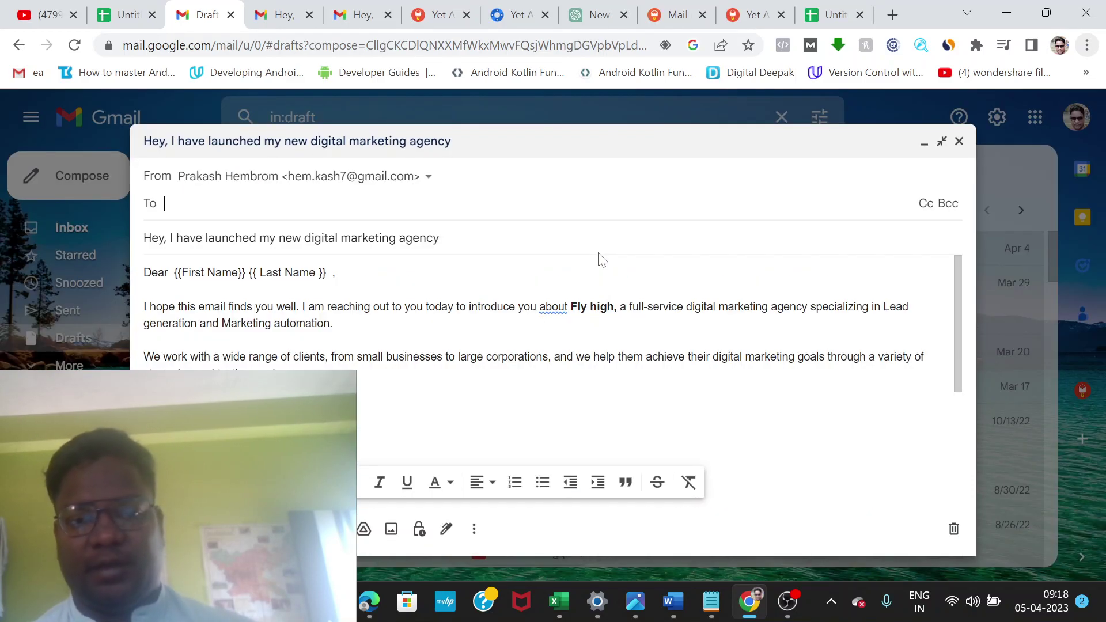
pyautogui.moveTo(956, 326); pyautogui.dragTo(974, 202)
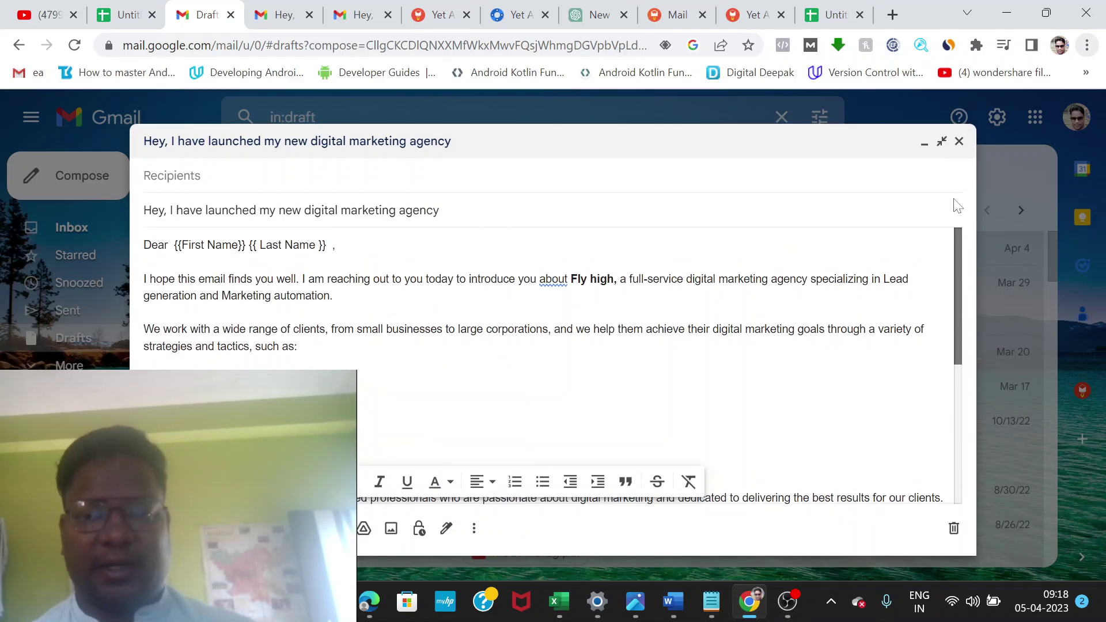
pyautogui.moveTo(956, 257); pyautogui.dragTo(976, 137)
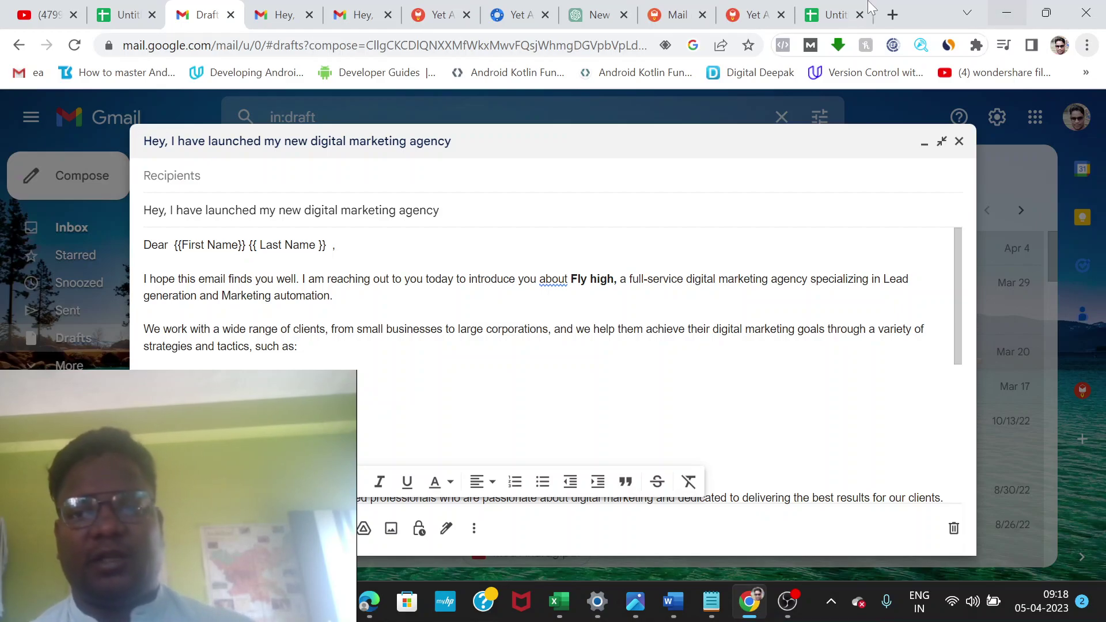
# Step: Return to the spreadsheet and start a new mail merge campaign with the same recipients
pyautogui.click(817, 5)
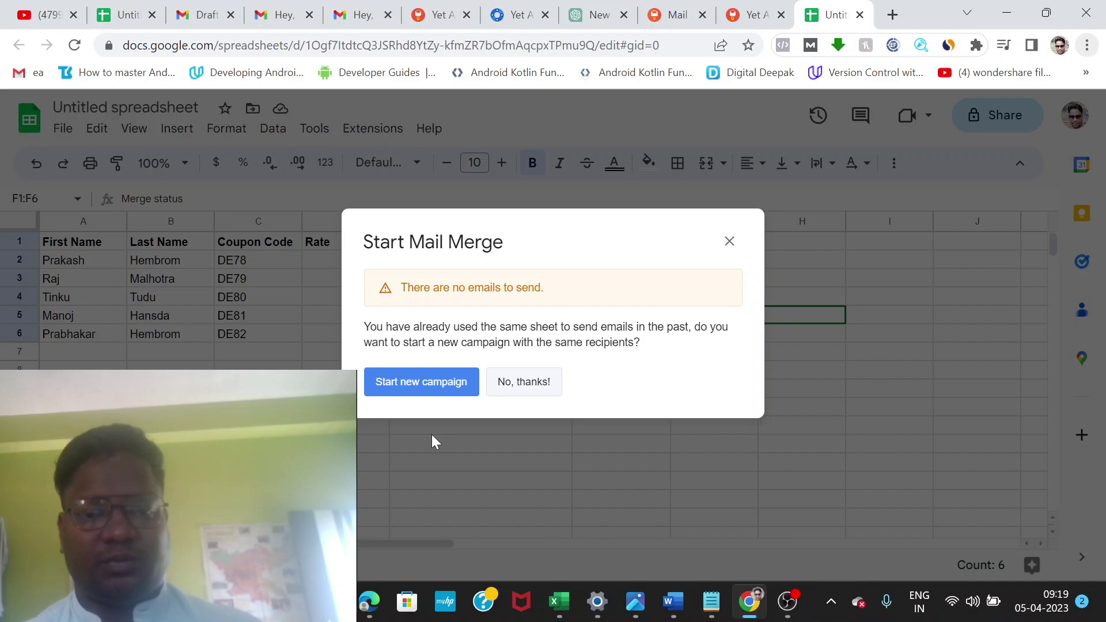
pyautogui.click(414, 389)
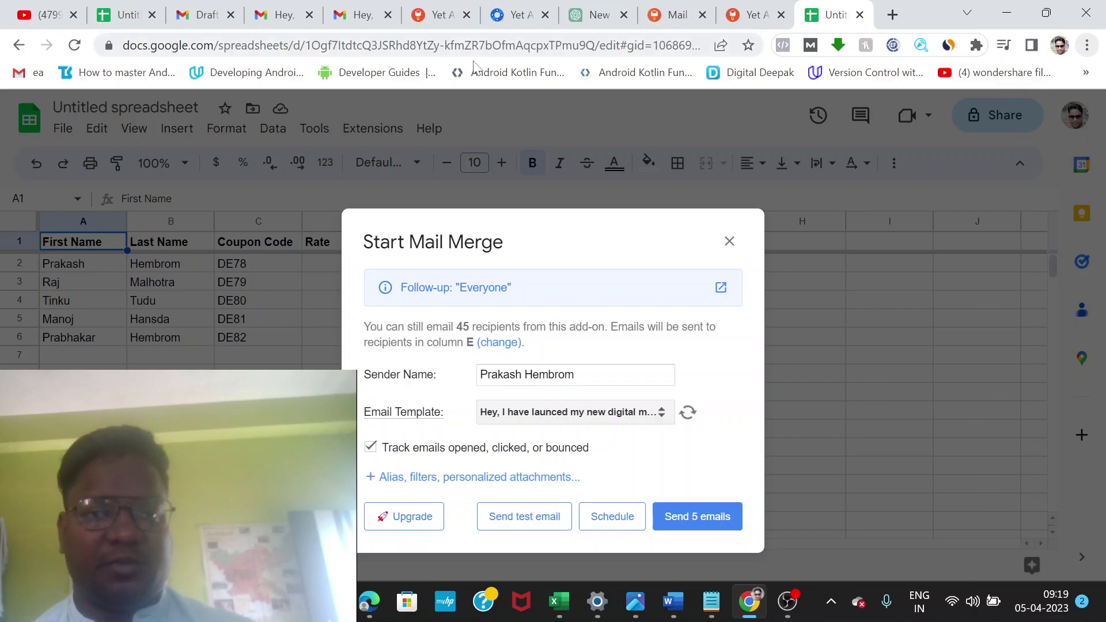
# Step: Check the drafts of the other Gmail account and close its tab
pyautogui.click(286, 14)
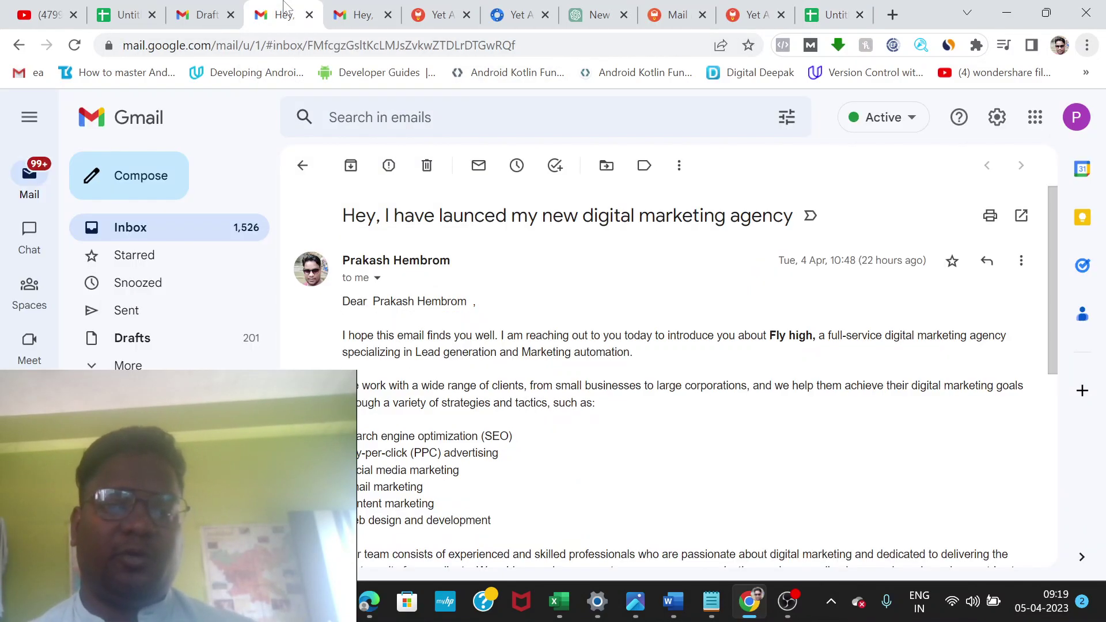
pyautogui.click(141, 342)
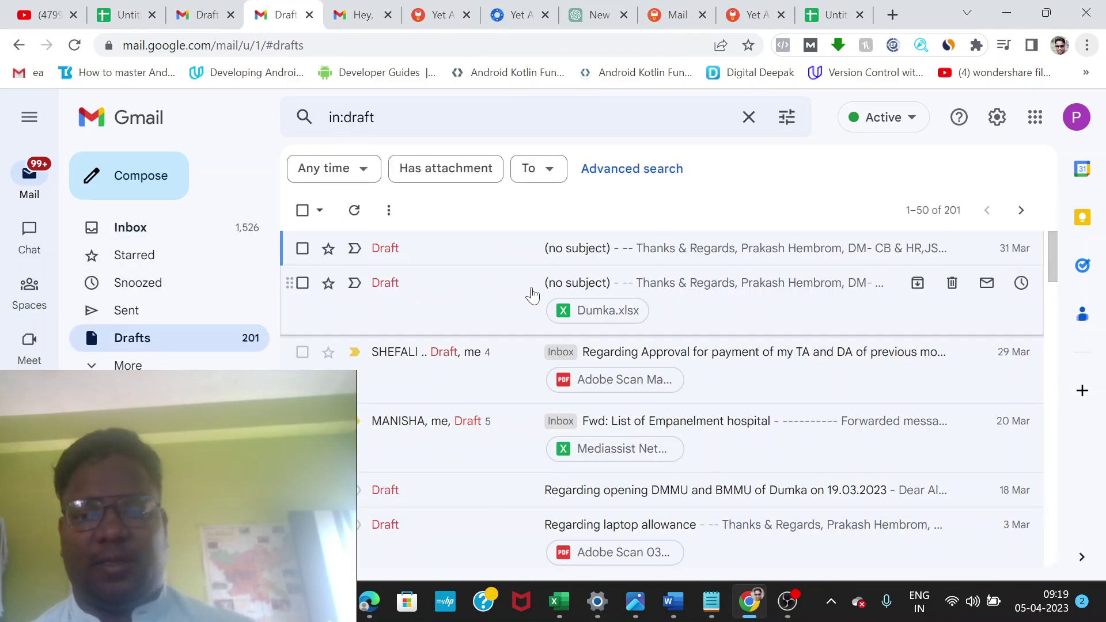
pyautogui.click(309, 16)
# Step: Delete the {{First Name}} and {{ Last Name }} placeholders from the greeting of the digital marketing agency draft
pyautogui.click(194, 8)
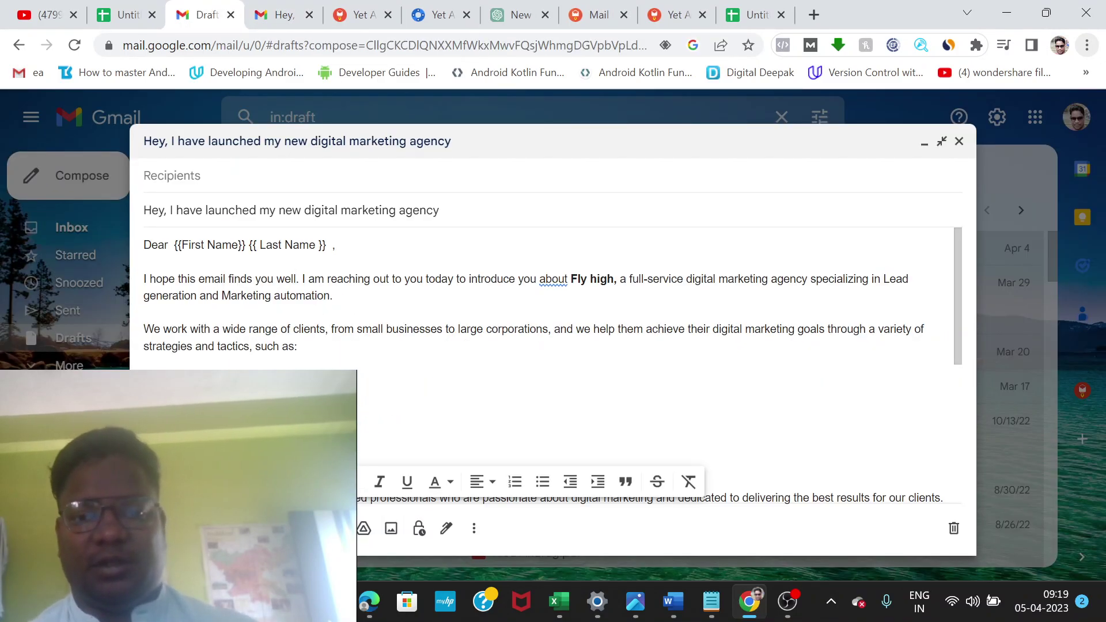
pyautogui.moveTo(959, 300); pyautogui.dragTo(975, 271)
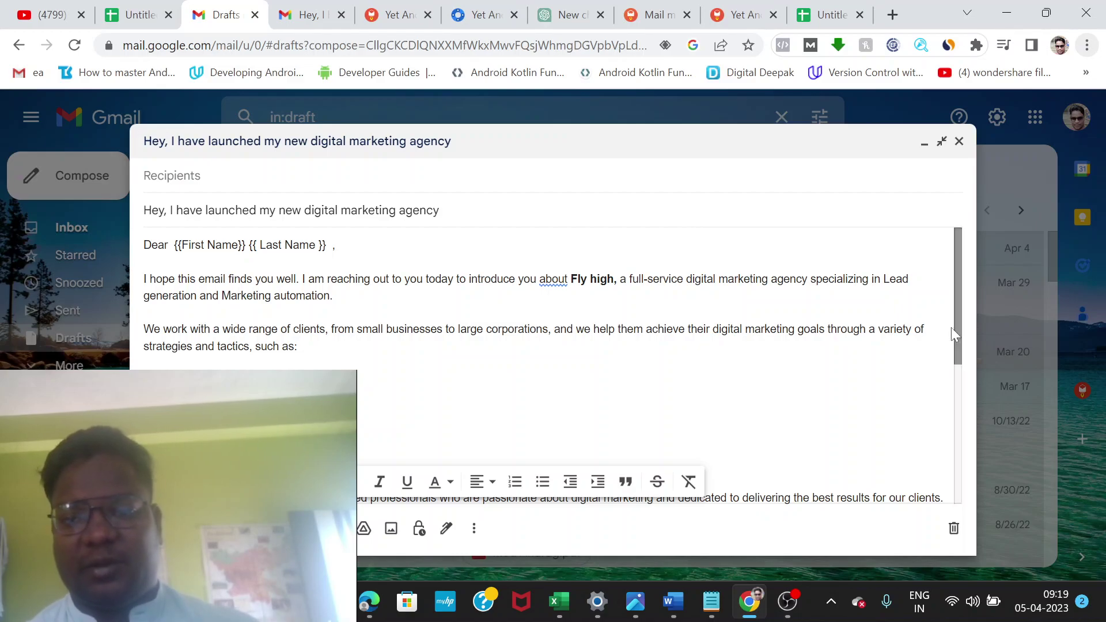
pyautogui.moveTo(955, 329); pyautogui.dragTo(977, 182)
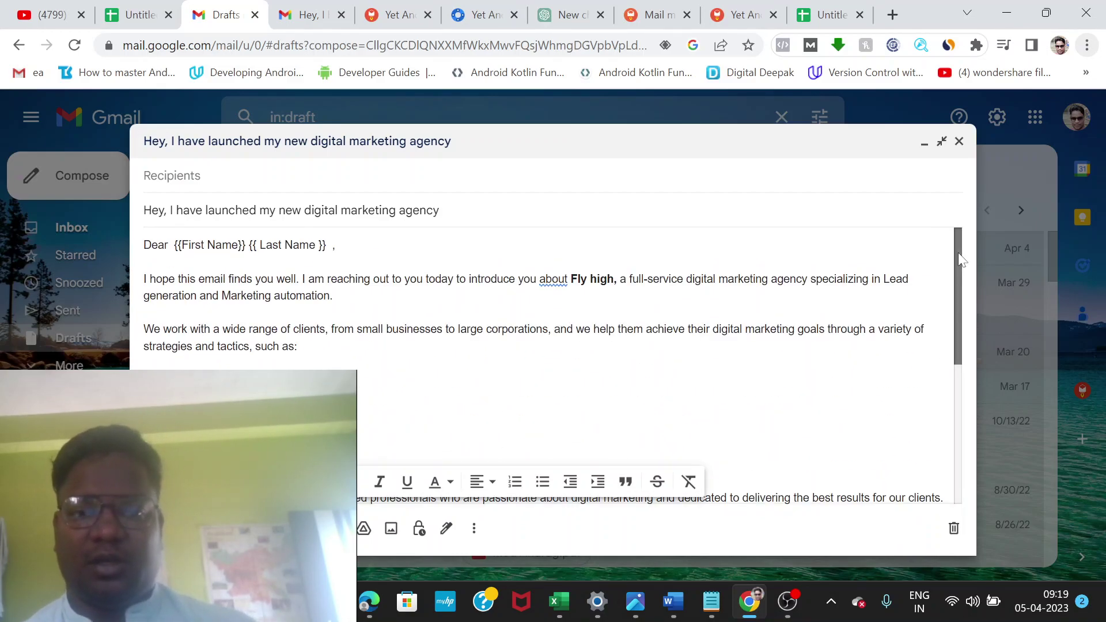
pyautogui.moveTo(958, 253); pyautogui.dragTo(981, 202)
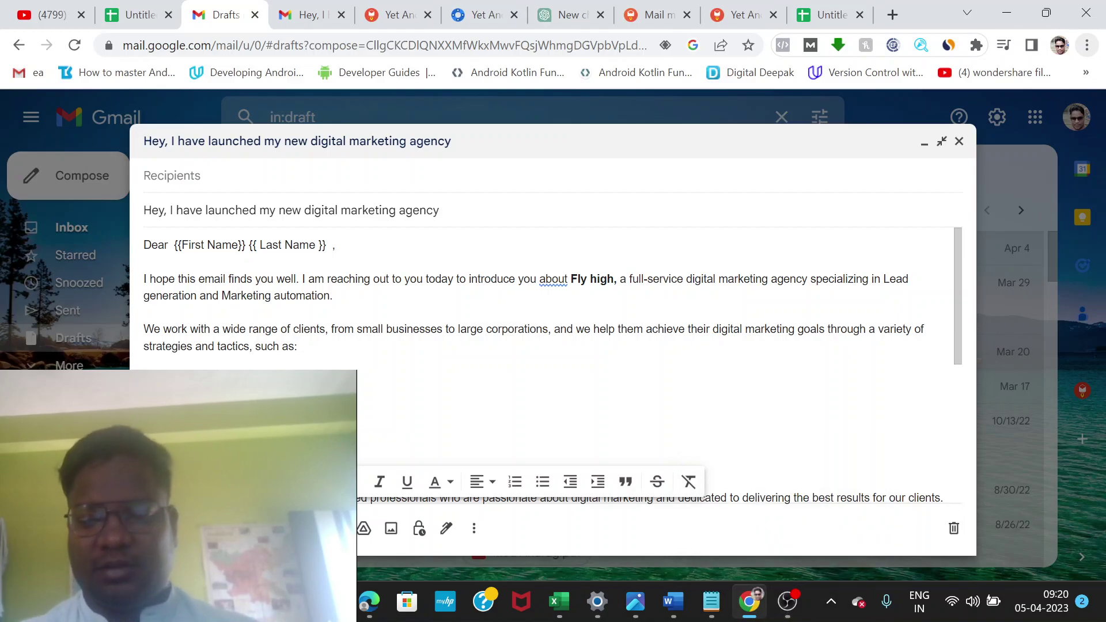
pyautogui.press('BackSpace')
pyautogui.press('BackSpace')
pyautogui.press('BackSpace')
pyautogui.press('BackSpace')
pyautogui.press('BackSpace')
pyautogui.press('BackSpace')
pyautogui.press('BackSpace')
pyautogui.press('BackSpace')
pyautogui.press('BackSpace')
pyautogui.press('BackSpace')
pyautogui.press('BackSpace')
pyautogui.press('BackSpace')
pyautogui.press('BackSpace')
pyautogui.press('BackSpace')
pyautogui.press('BackSpace')
pyautogui.press('BackSpace')
pyautogui.press('BackSpace')
pyautogui.press('BackSpace')
pyautogui.press('BackSpace')
pyautogui.press('BackSpace')
pyautogui.press('BackSpace')
pyautogui.press('BackSpace')
pyautogui.press('BackSpace')
pyautogui.press('BackSpace')
pyautogui.press('BackSpace')
pyautogui.press('BackSpace')
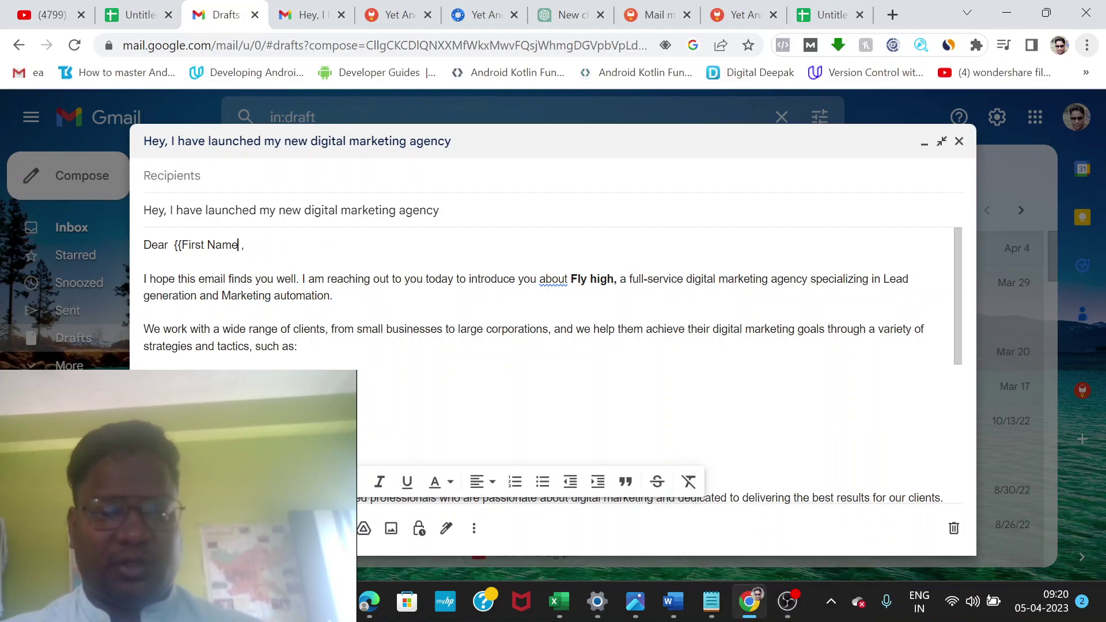
pyautogui.press('BackSpace')
pyautogui.press('BackSpace')
pyautogui.press('BackSpace')
pyautogui.press('BackSpace')
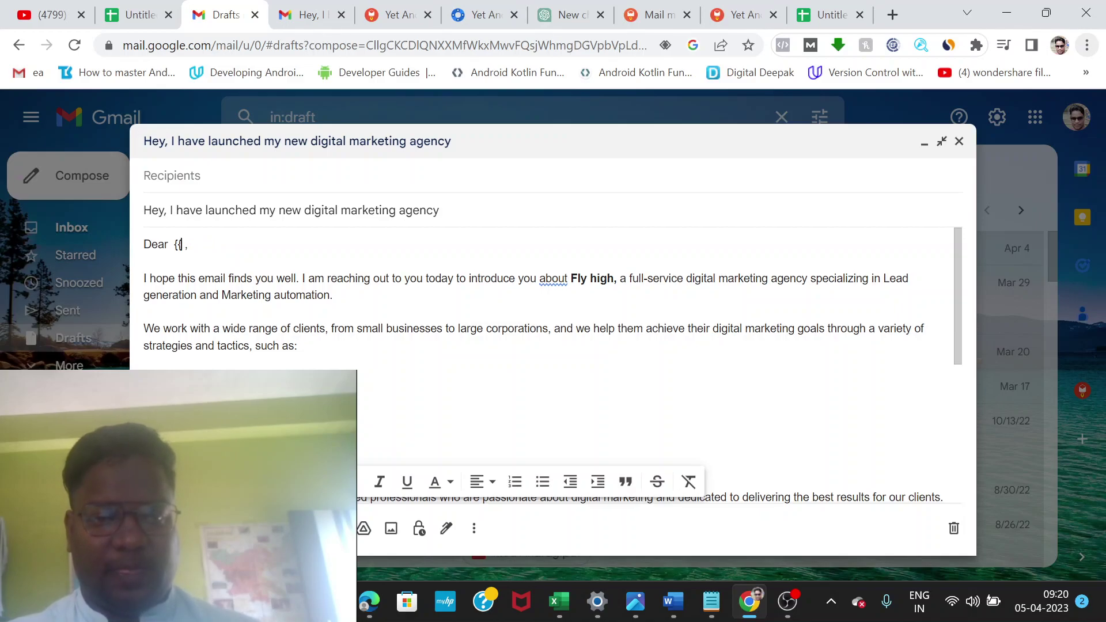
pyautogui.click(747, 602)
pyautogui.click(748, 603)
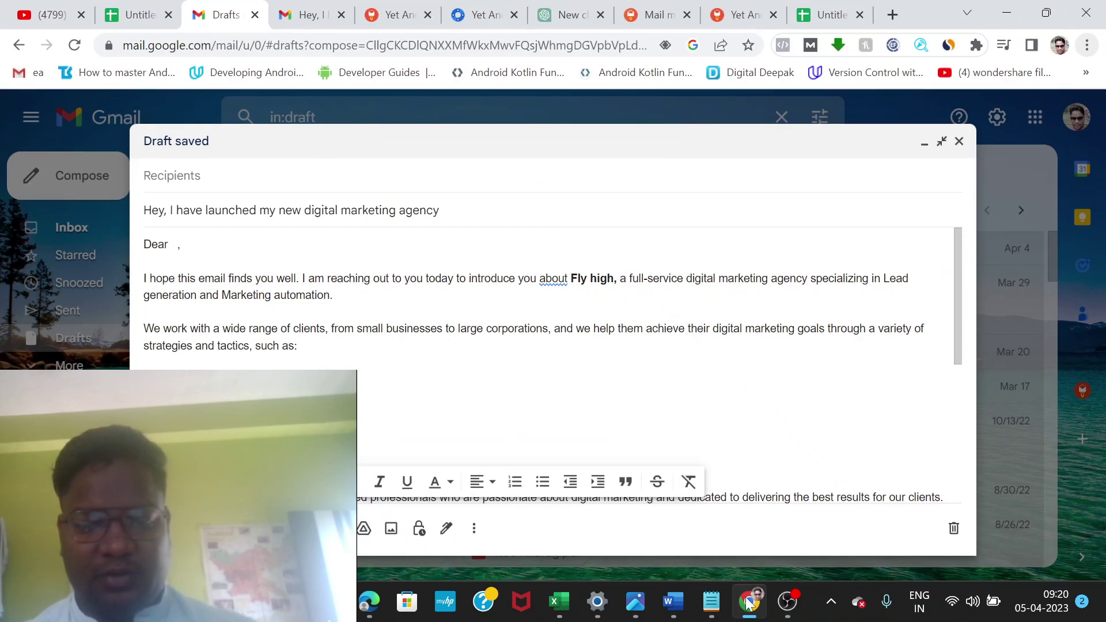
# Step: Close the Start Mail Merge dialog in the spreadsheet and copy the First Name column header
pyautogui.click(747, 602)
pyautogui.click(747, 602)
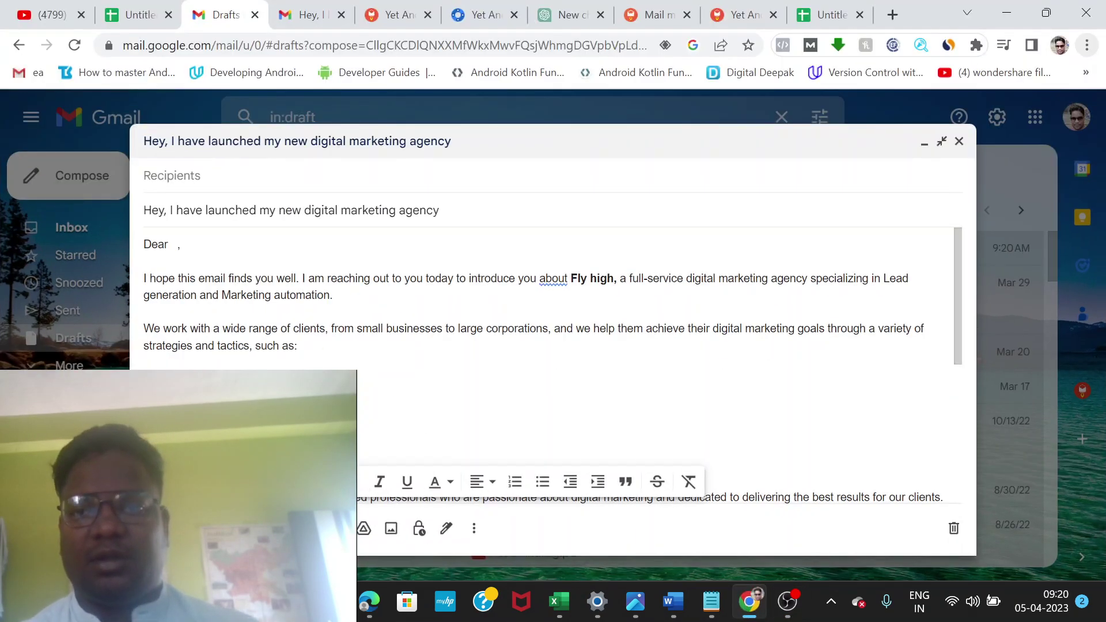
pyautogui.click(830, 15)
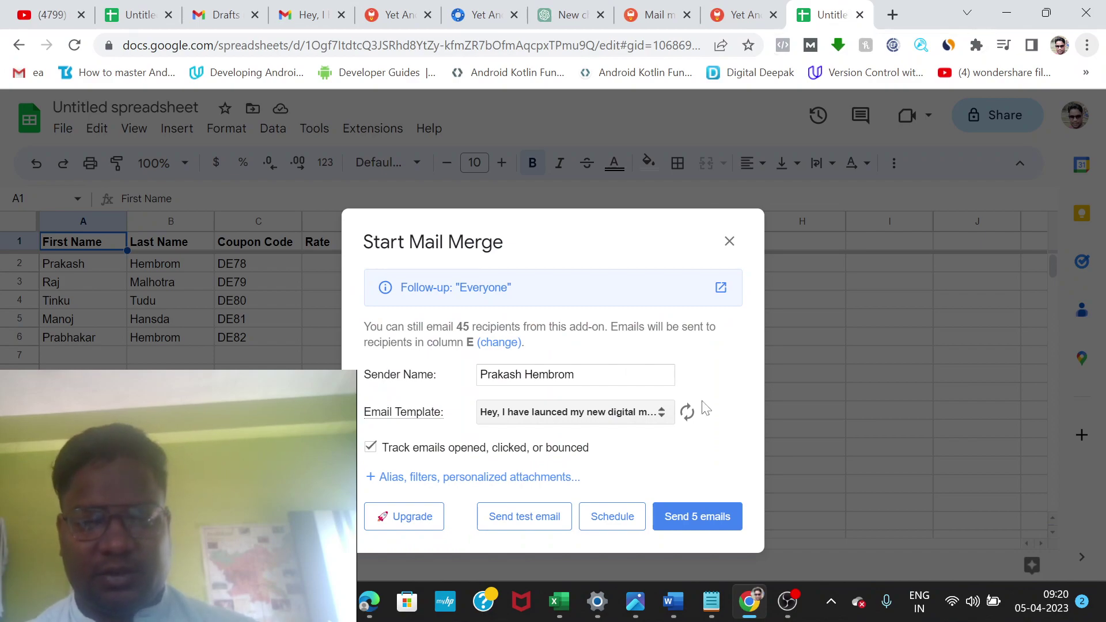
pyautogui.click(729, 242)
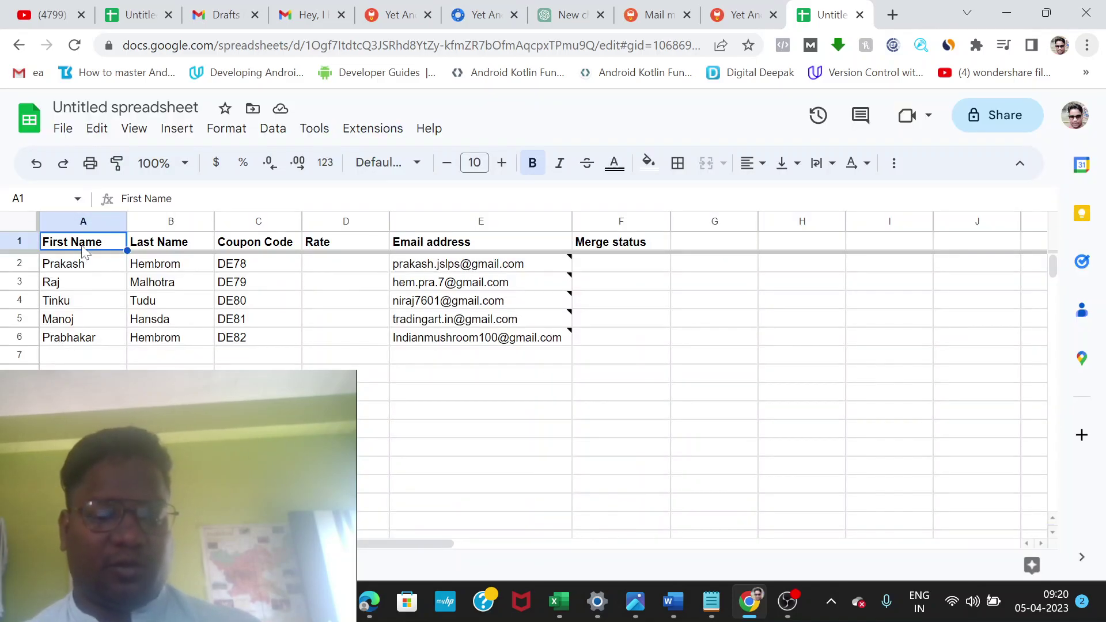
pyautogui.hotkey('ctrl', 'c')
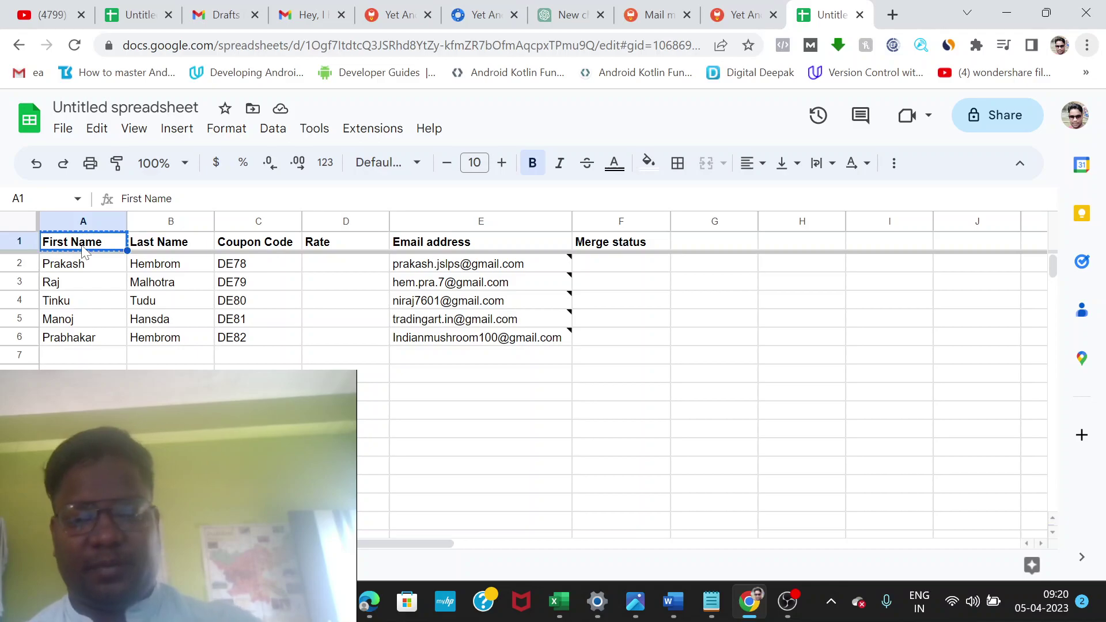
# Step: Paste the copied header after "Dear" in the Gmail draft and wrap it in double braces as {{First Name}}
pyautogui.click(750, 602)
pyautogui.click(750, 602)
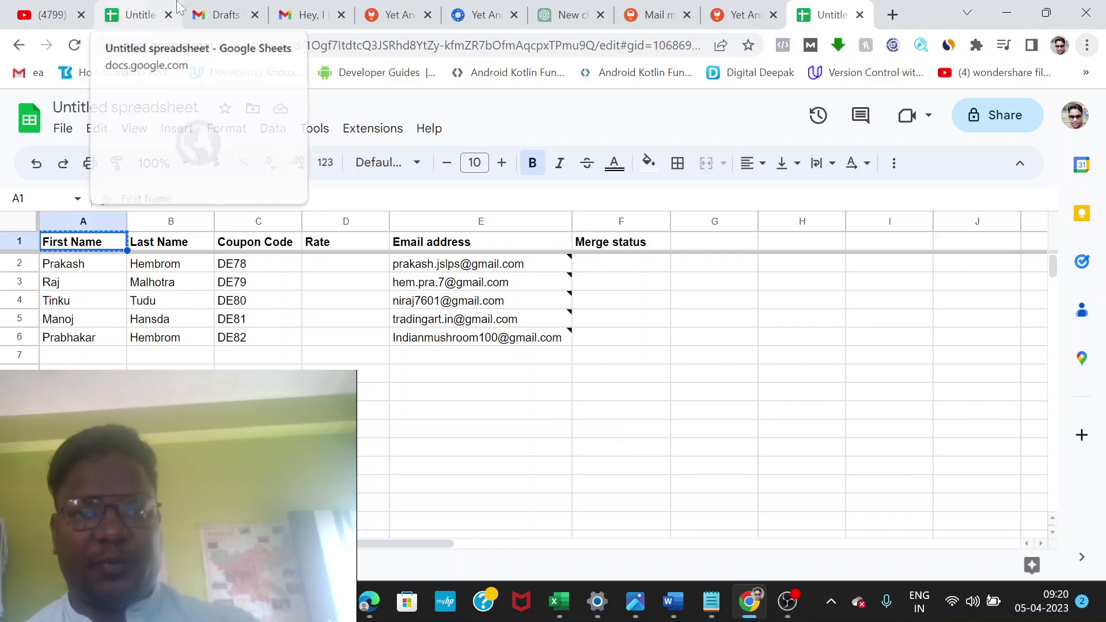
pyautogui.click(223, 8)
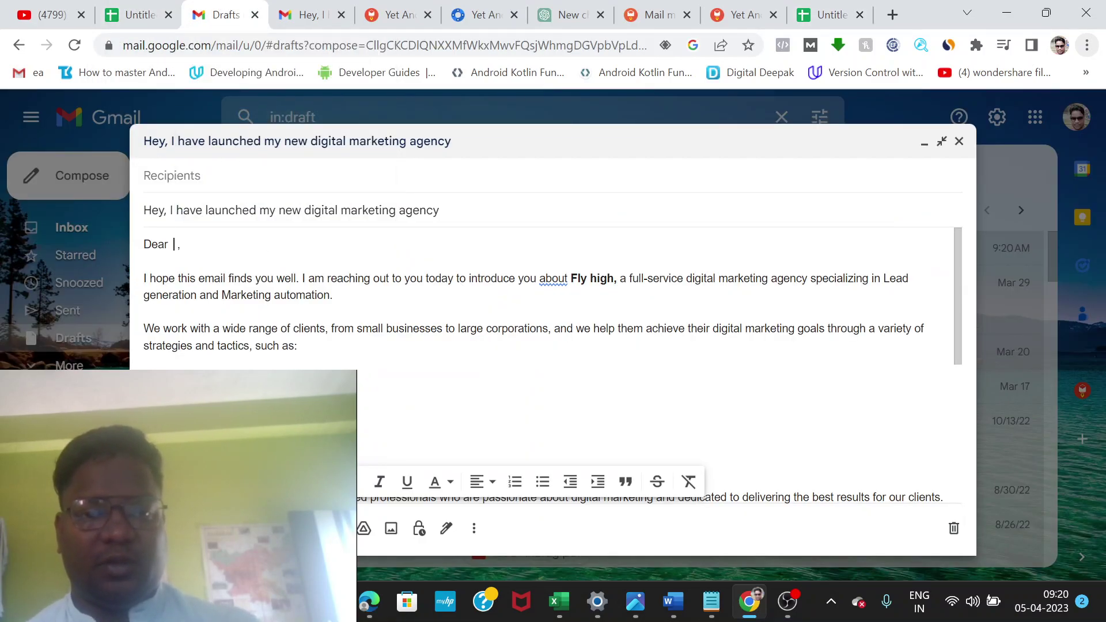
pyautogui.hotkey('ctrl', 'v')
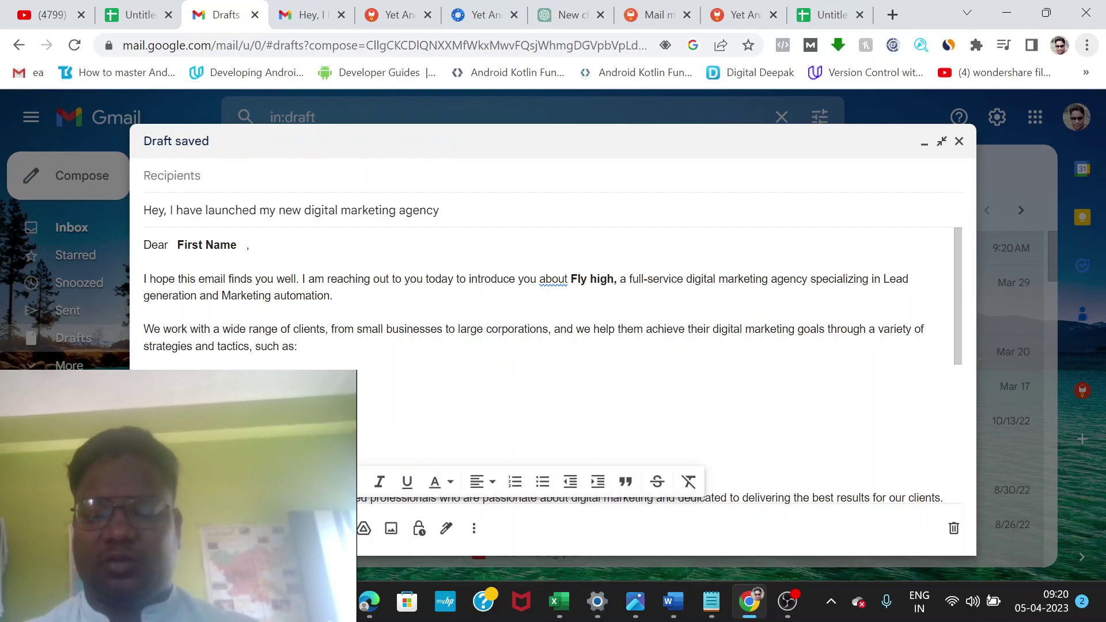
pyautogui.write('{{')
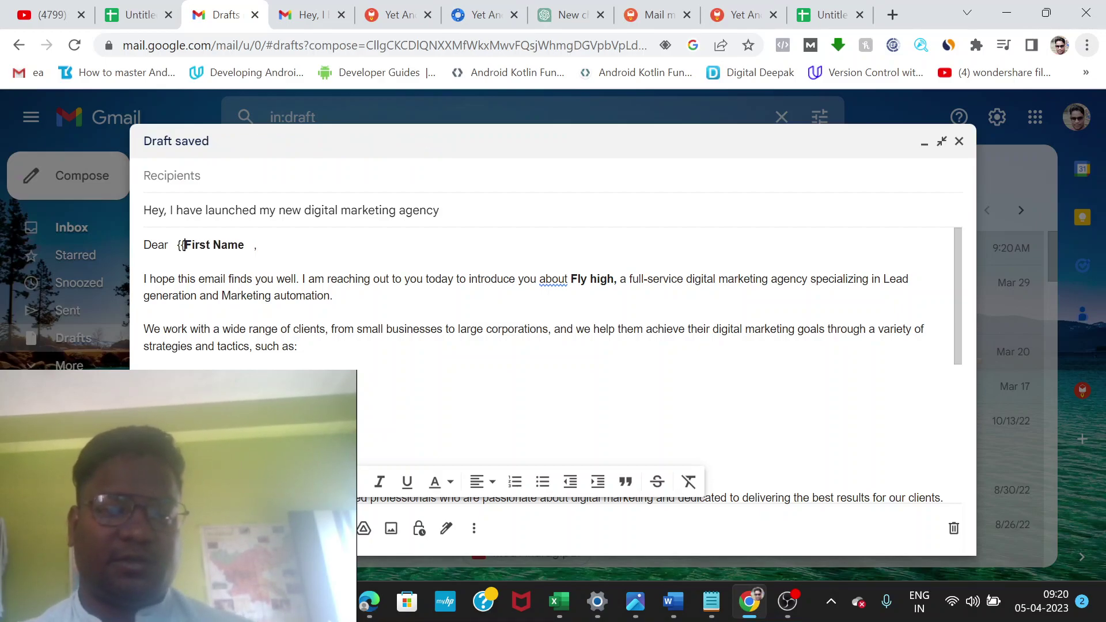
pyautogui.click(245, 245)
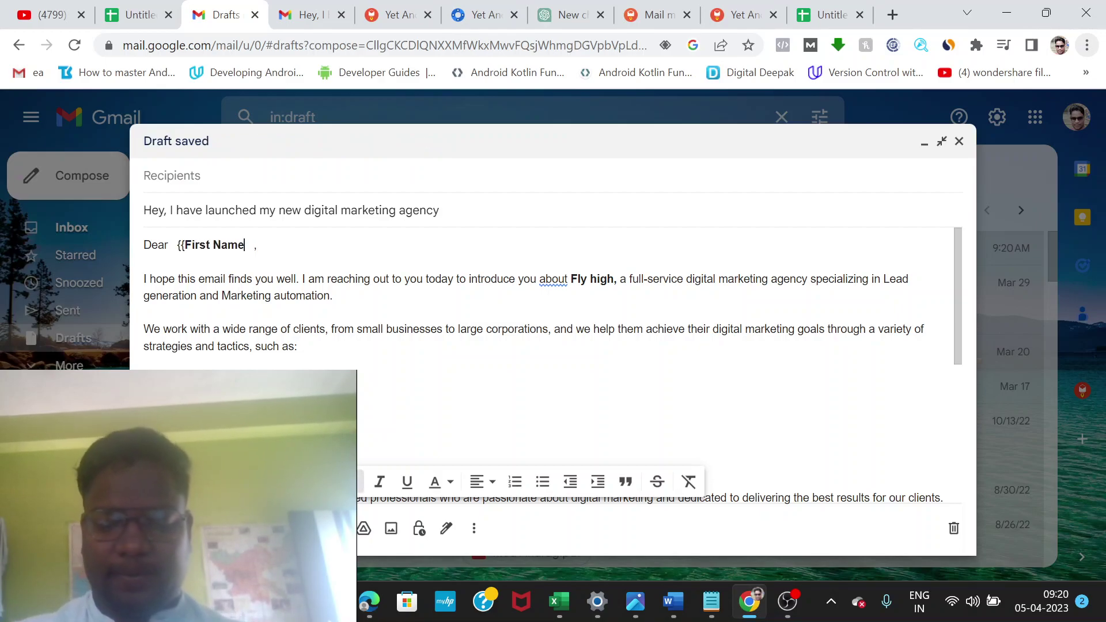
pyautogui.write('}}')
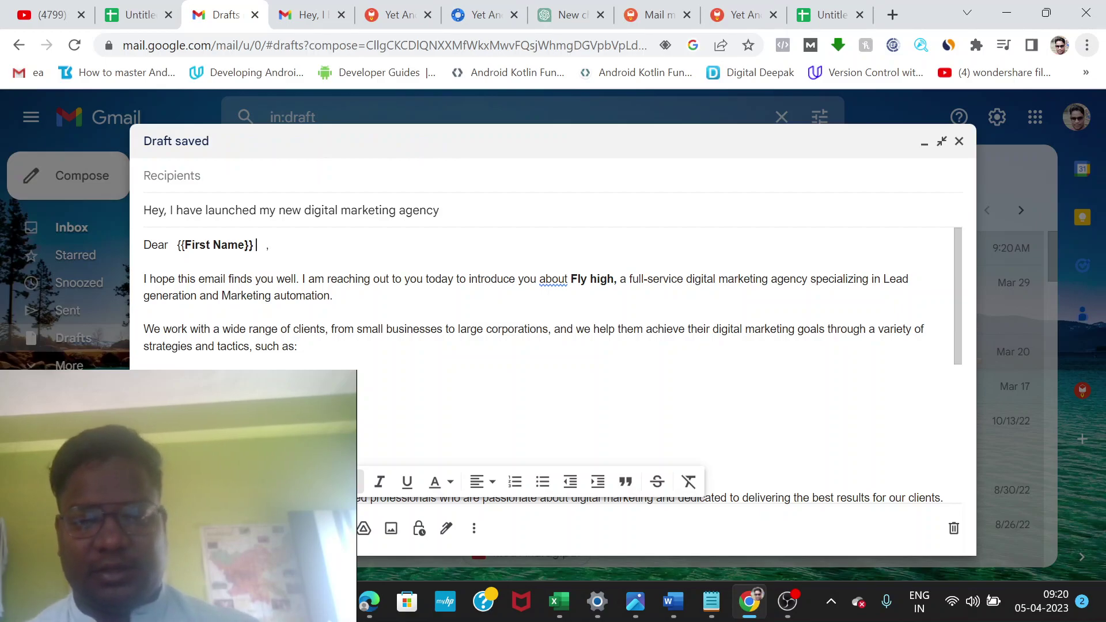
# Step: Copy the Last Name column header from the spreadsheet and add it to the draft's greeting as {{Last Name}} after {{First Name}}
pyautogui.click(835, 11)
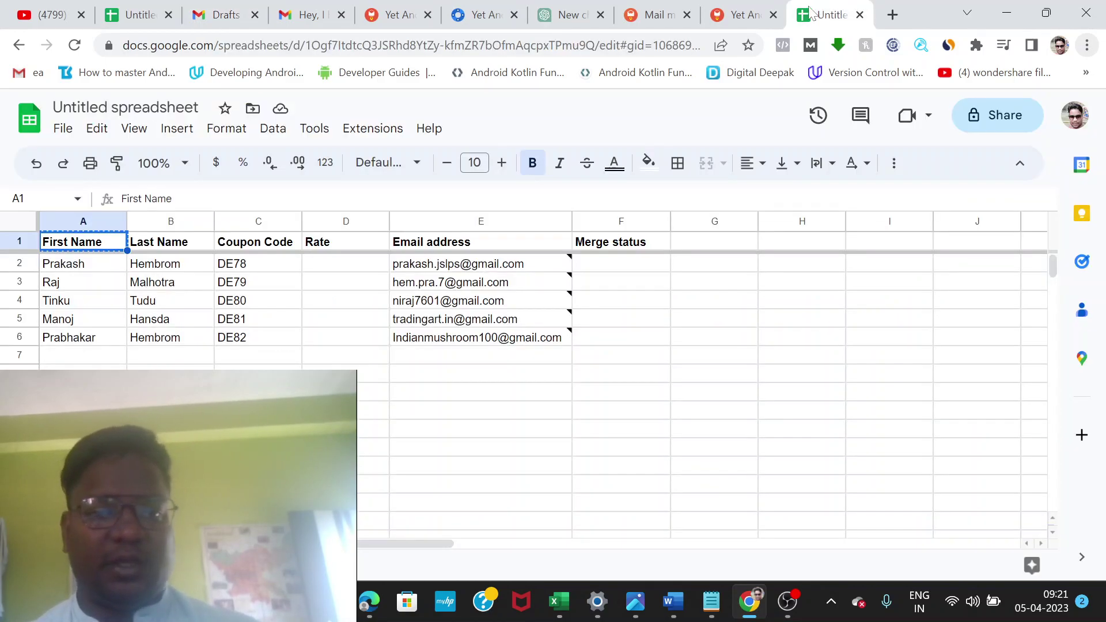
pyautogui.click(165, 247)
pyautogui.hotkey('ctrl', 'c')
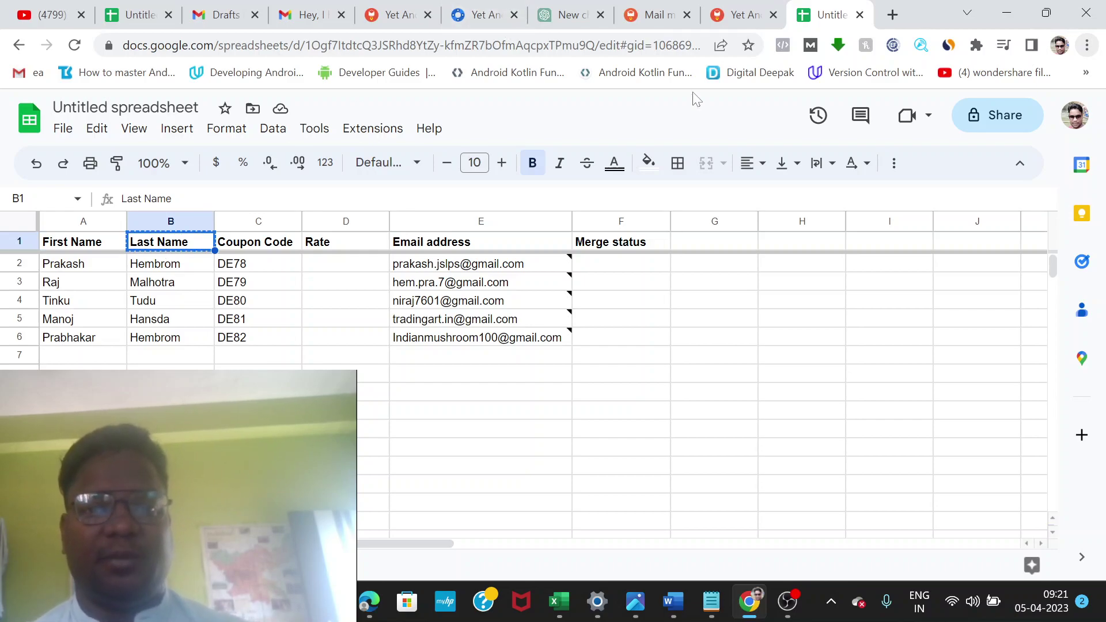
pyautogui.moveTo(763, 5)
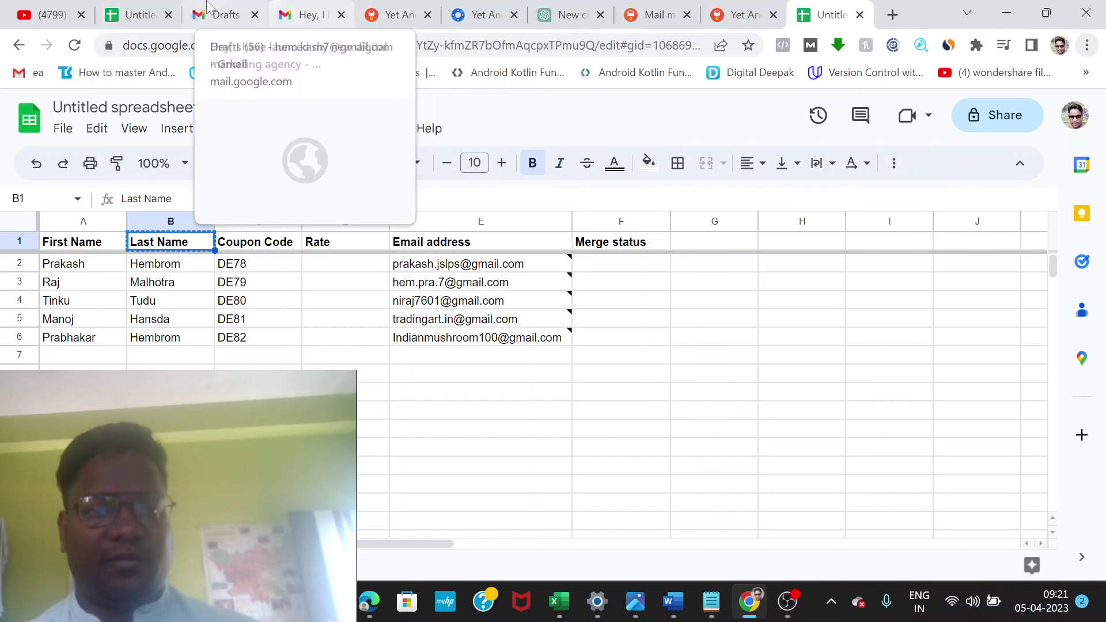
pyautogui.click(224, 15)
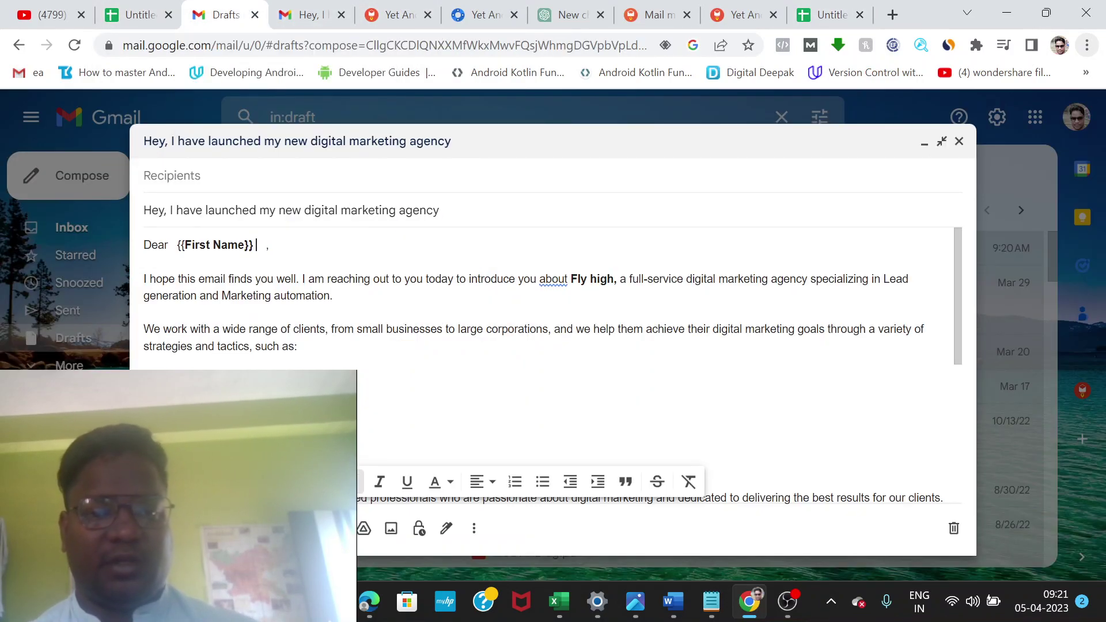
pyautogui.hotkey('ctrl', 'v')
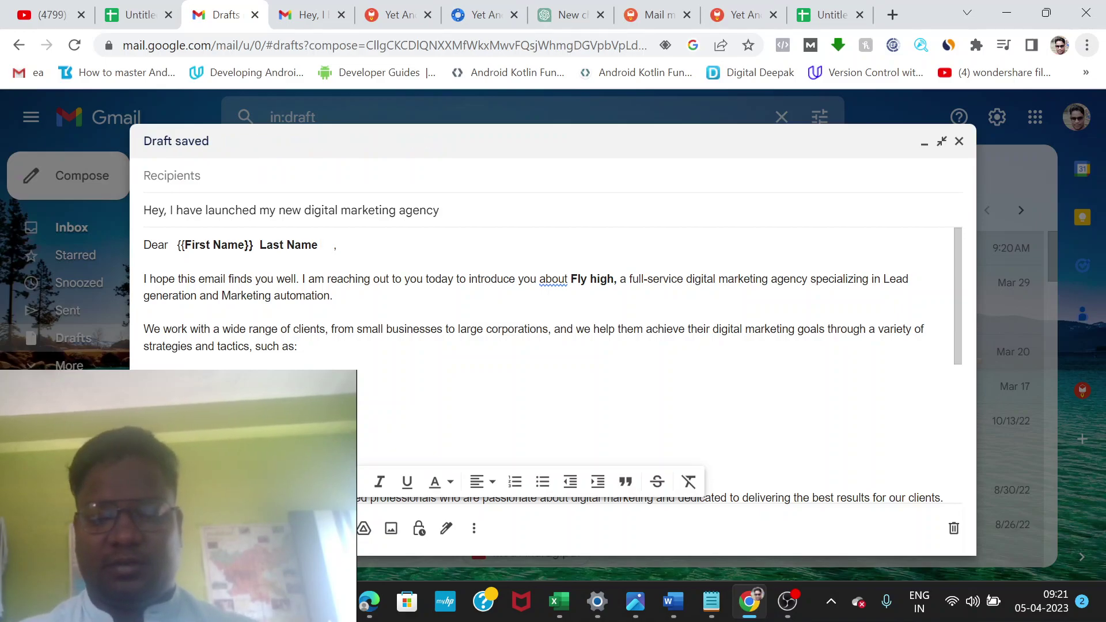
pyautogui.write('{')
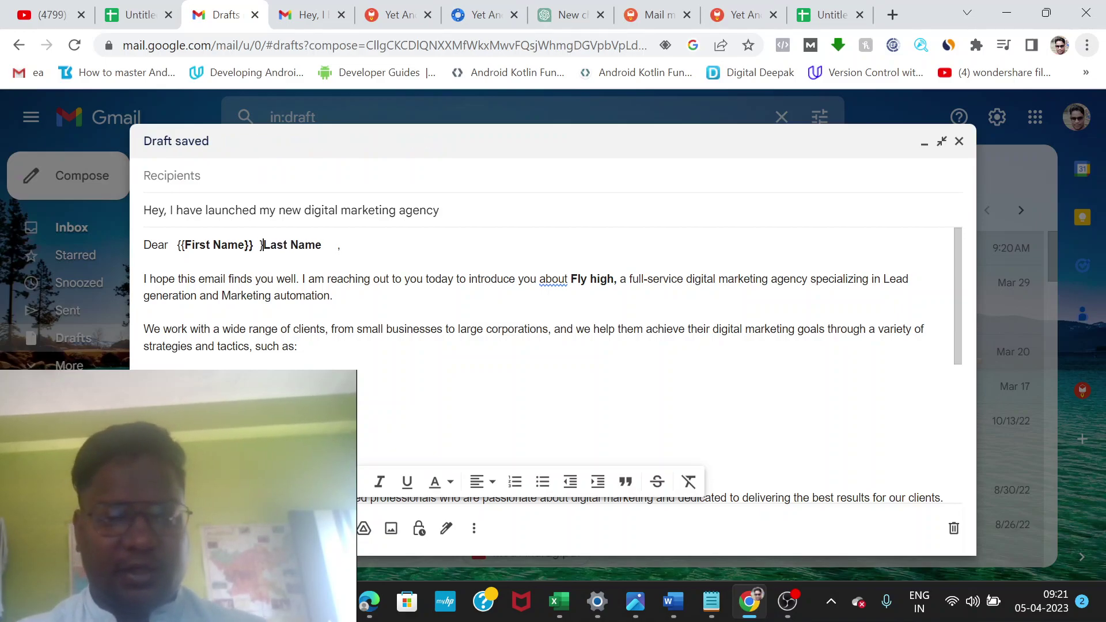
pyautogui.press('BackSpace')
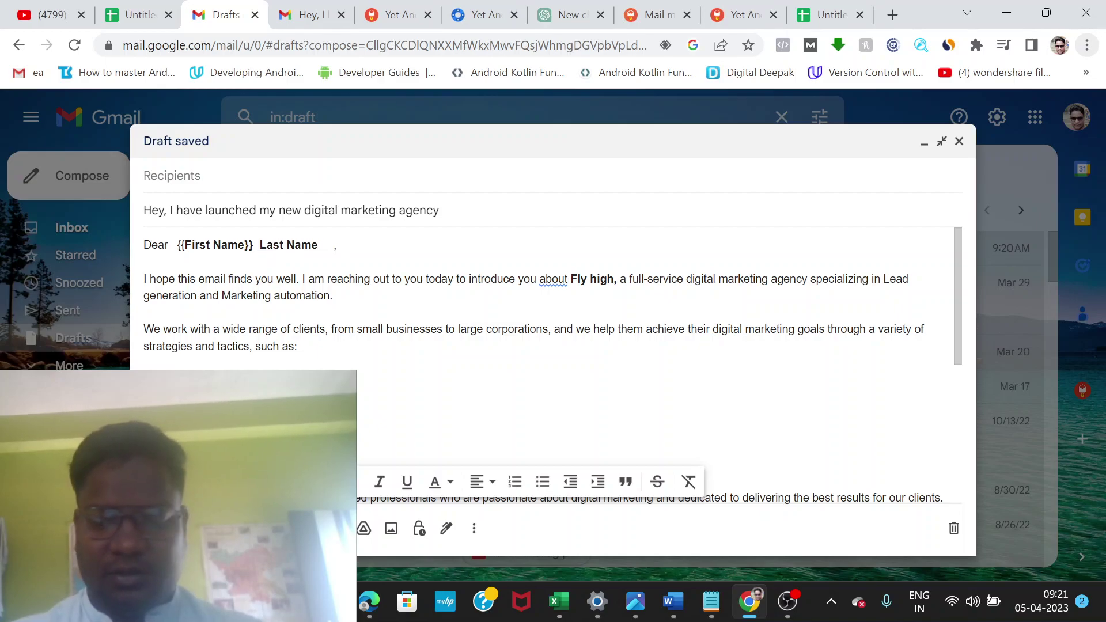
pyautogui.write('{{')
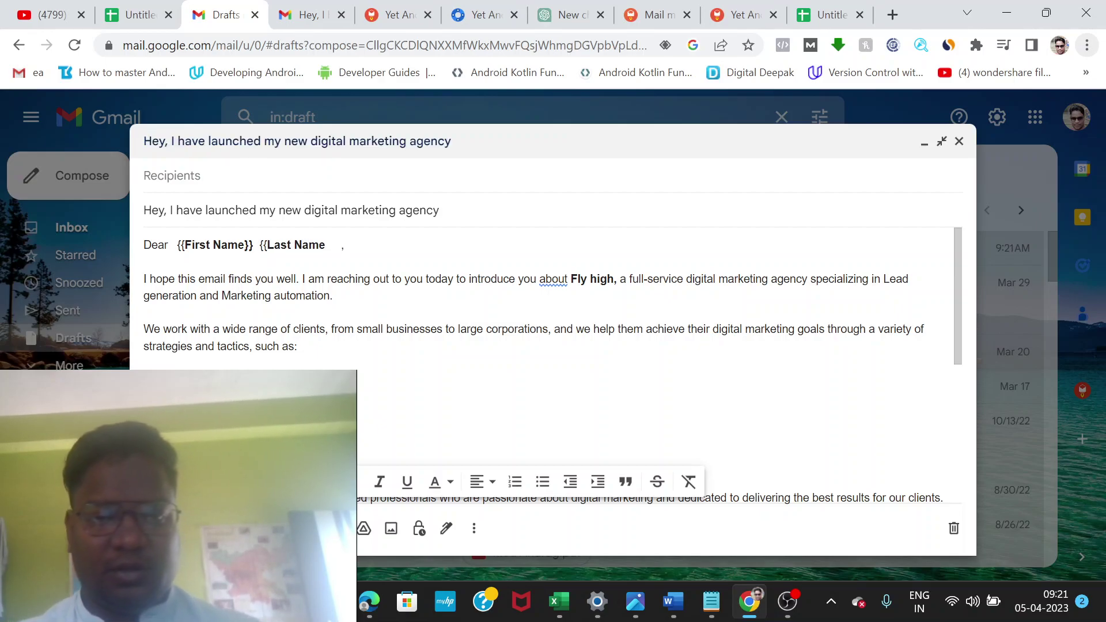
pyautogui.write('}}')
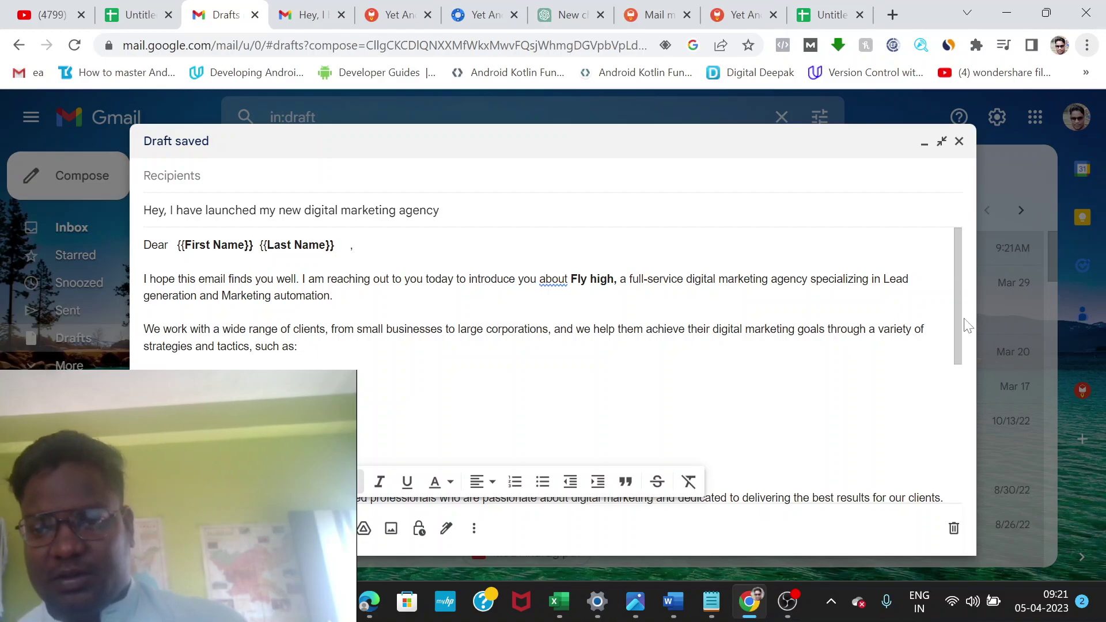
# Step: Insert a space after "discount coupon code" in the draft's closing paragraph and delete the {{Coupon Code}} placeholder
pyautogui.moveTo(961, 326)
pyautogui.mouseDown()
pyautogui.moveTo(954, 347)
pyautogui.moveTo(953, 322)
pyautogui.mouseUp()
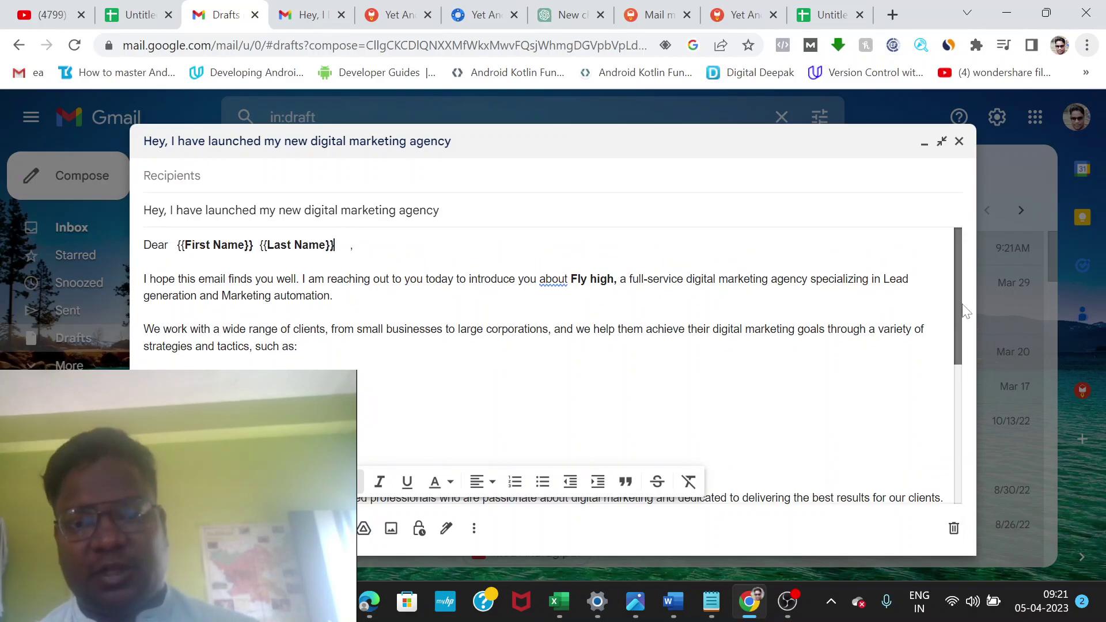
pyautogui.moveTo(960, 320)
pyautogui.mouseDown()
pyautogui.moveTo(959, 333)
pyautogui.moveTo(957, 321)
pyautogui.mouseUp()
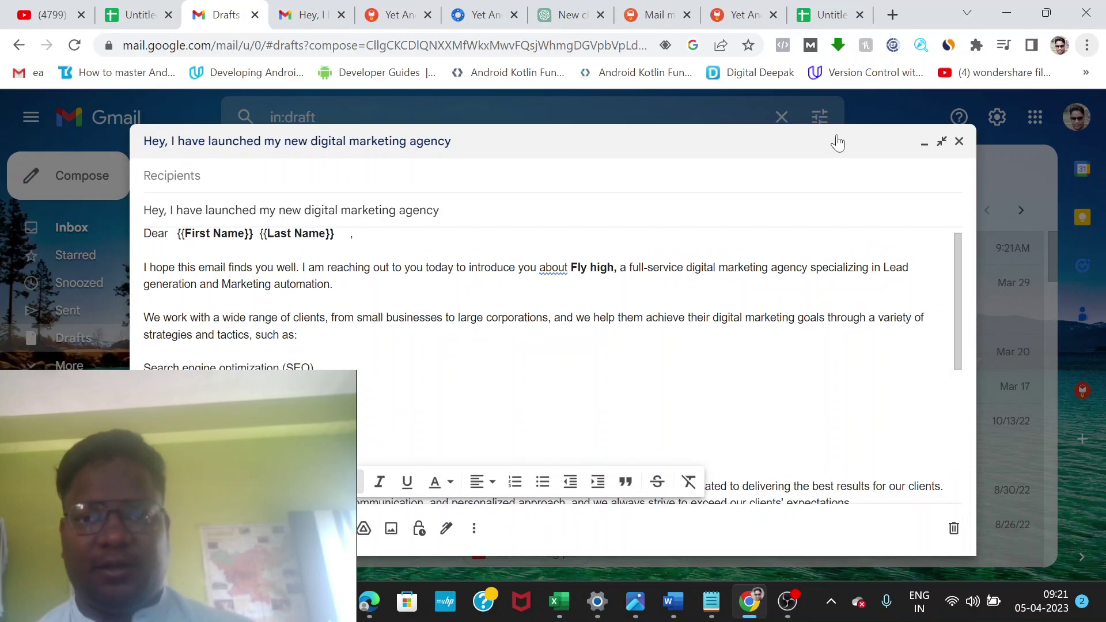
pyautogui.click(833, 7)
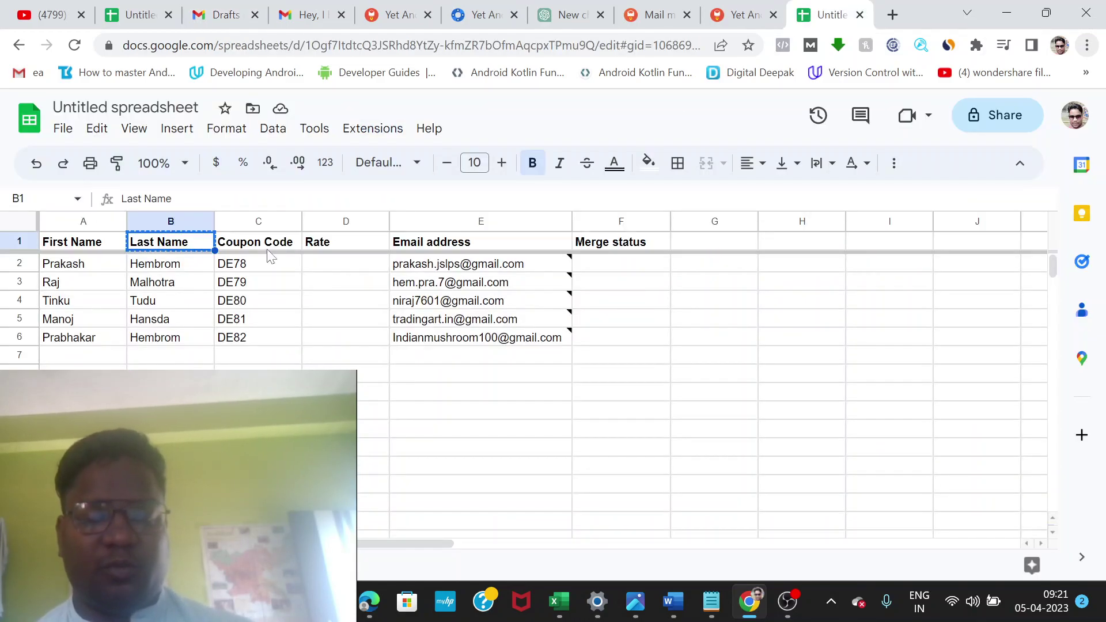
pyautogui.click(144, 14)
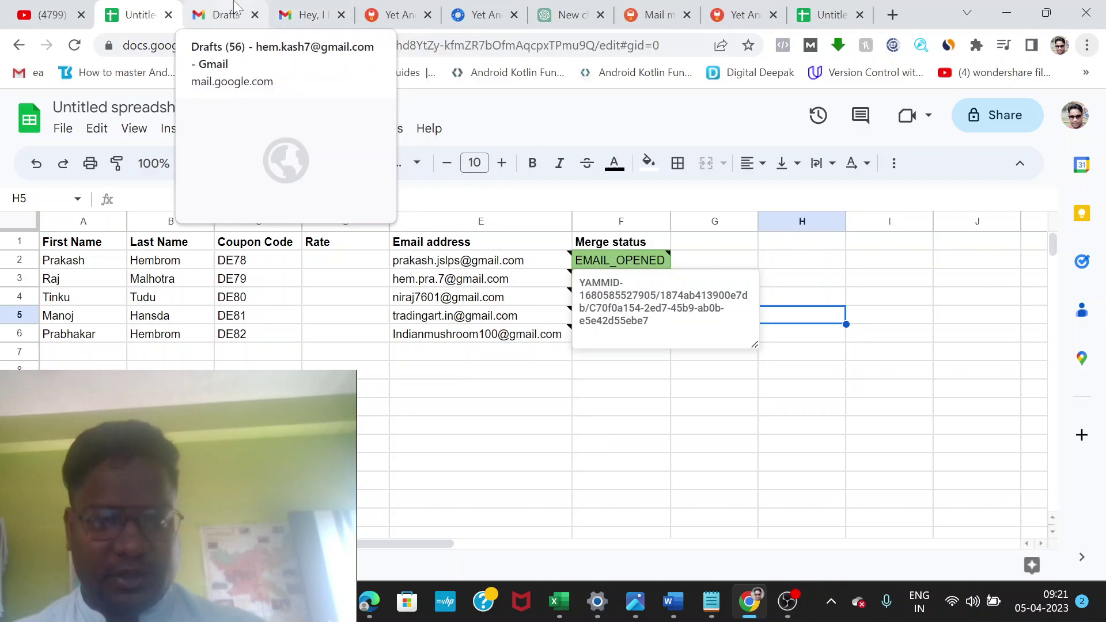
pyautogui.click(222, 15)
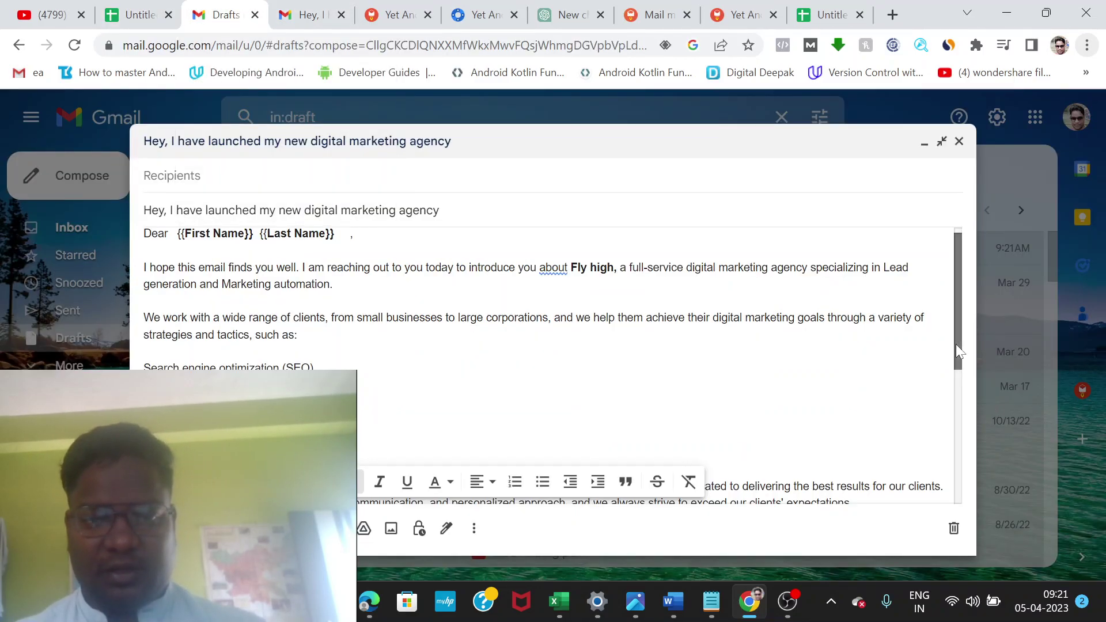
pyautogui.moveTo(956, 344); pyautogui.dragTo(955, 517)
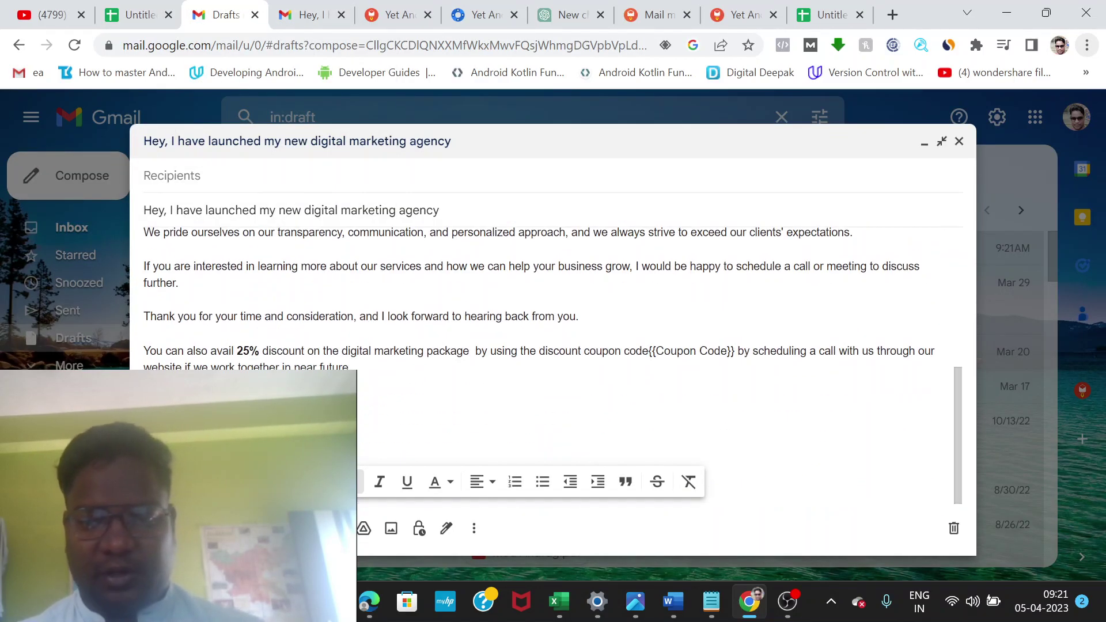
pyautogui.click(648, 351)
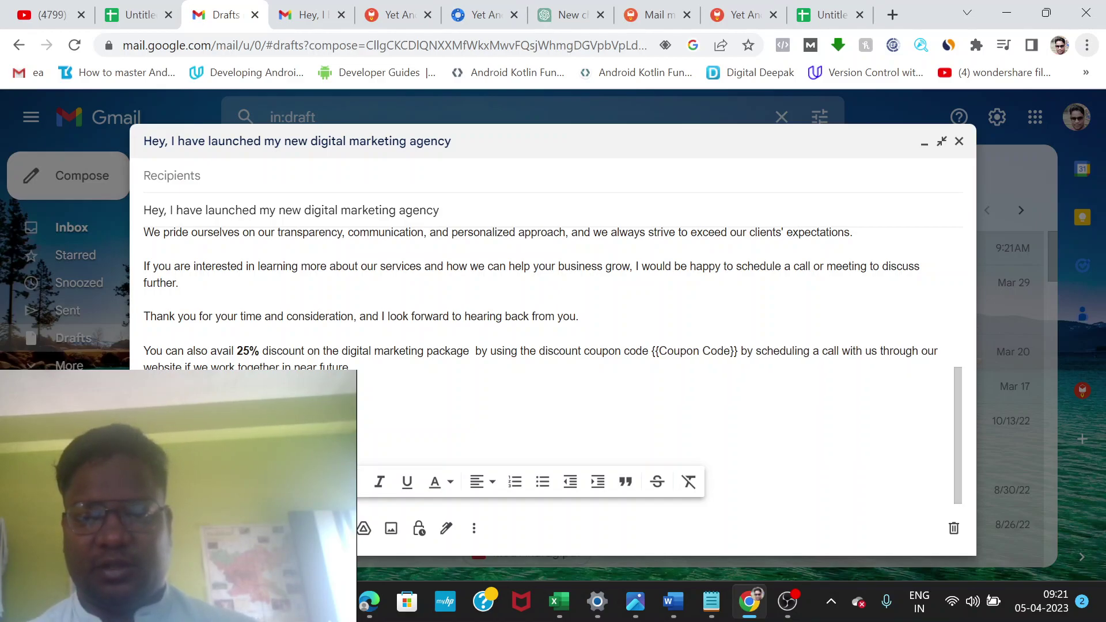
pyautogui.click(738, 351)
pyautogui.press('BackSpace')
pyautogui.press('BackSpace')
pyautogui.press('BackSpace')
pyautogui.press('BackSpace')
pyautogui.press('BackSpace')
pyautogui.press('BackSpace')
pyautogui.press('BackSpace')
pyautogui.press('BackSpace')
pyautogui.press('BackSpace')
pyautogui.press('BackSpace')
pyautogui.press('BackSpace')
pyautogui.press('BackSpace')
pyautogui.press('BackSpace')
pyautogui.press('BackSpace')
pyautogui.press('BackSpace')
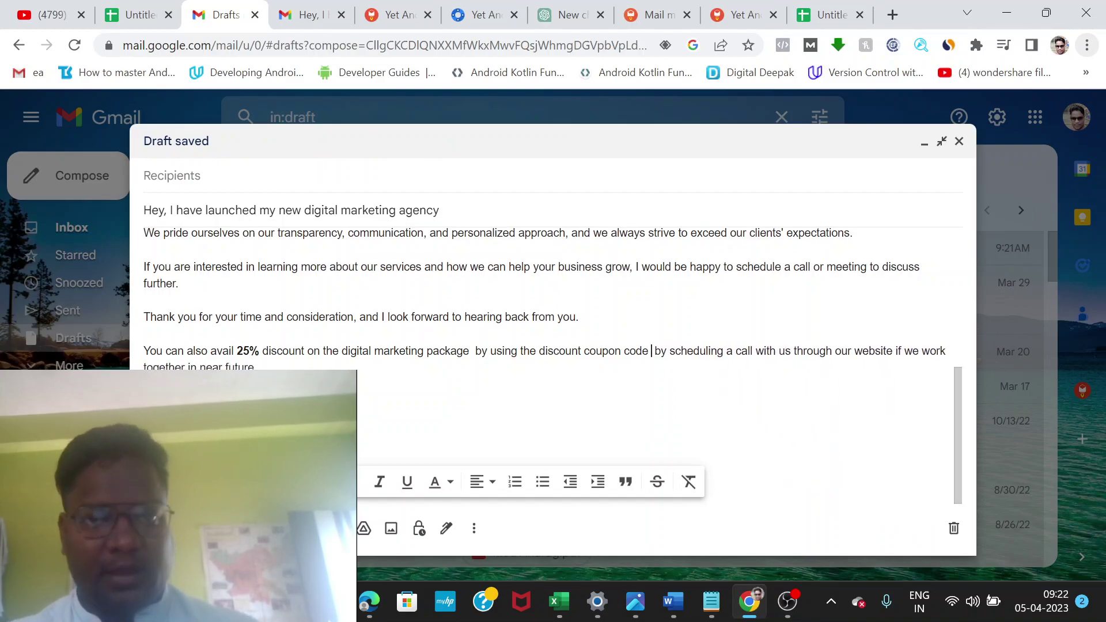
# Step: Copy the Coupon Code column header from the spreadsheet and insert it as {{Coupon Code}} after "discount coupon code" in the draft
pyautogui.click(829, 14)
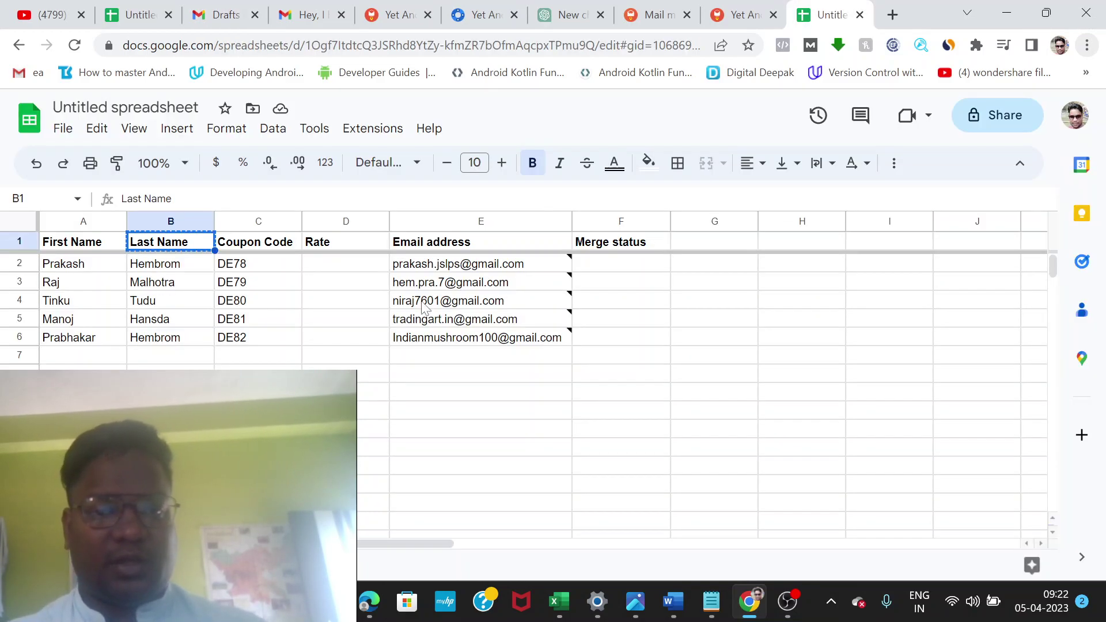
pyautogui.moveTo(370, 397); pyautogui.dragTo(267, 243)
pyautogui.click(267, 243)
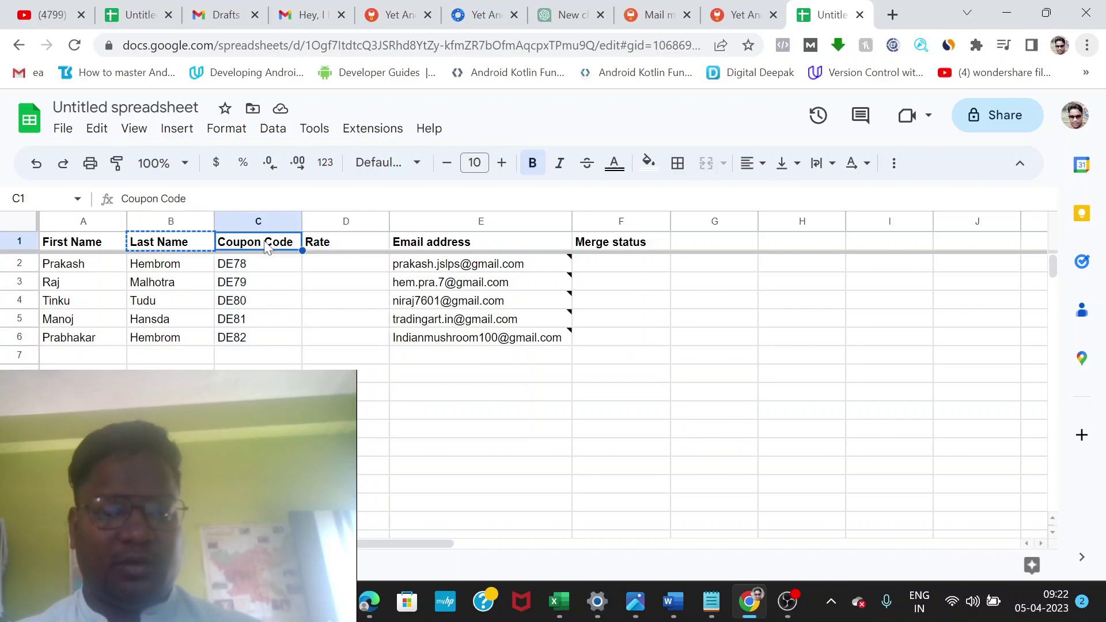
pyautogui.hotkey('ctrl', 'c')
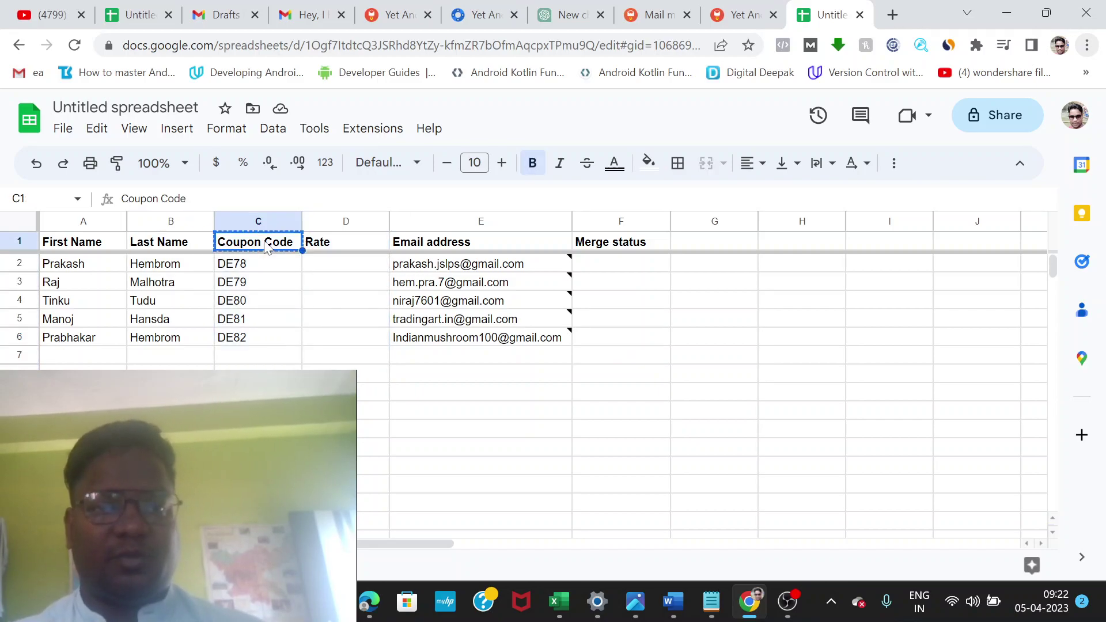
pyautogui.click(136, 8)
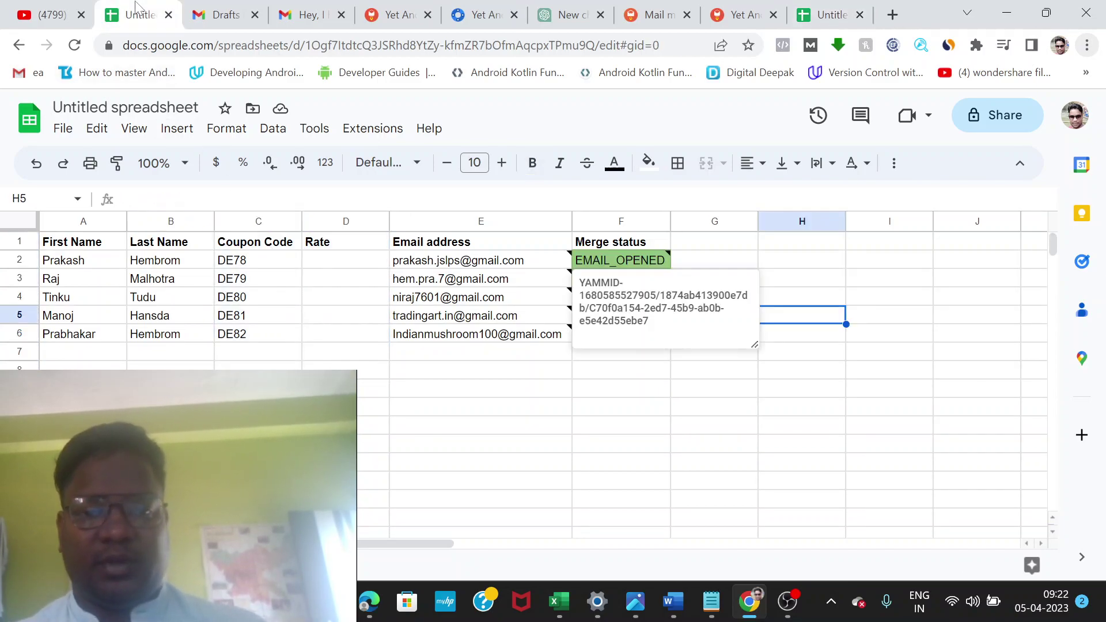
pyautogui.click(241, 11)
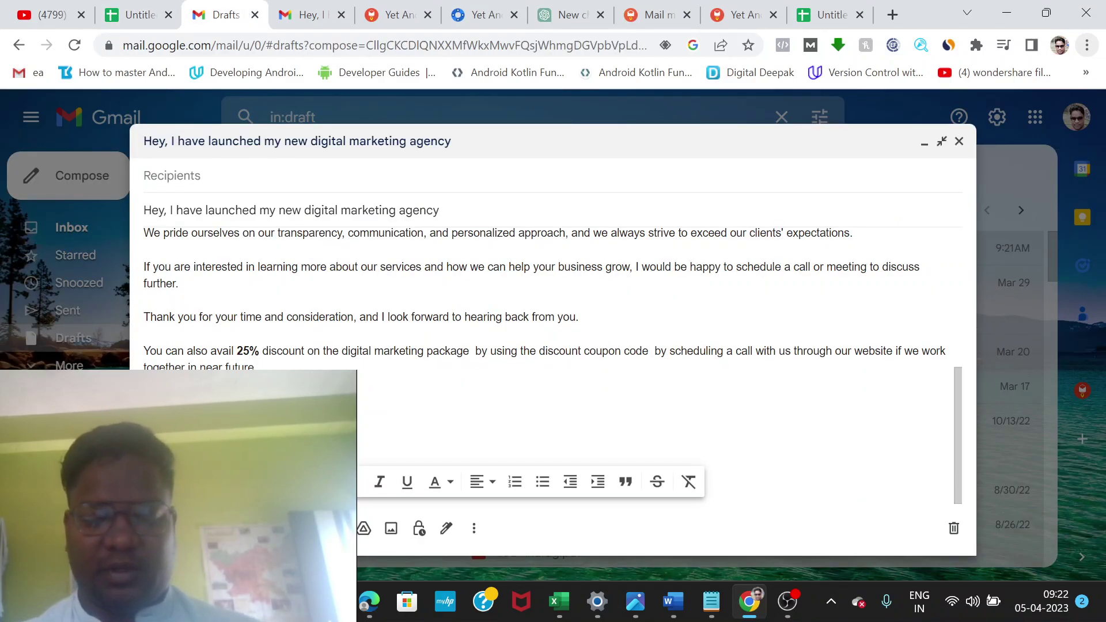
pyautogui.hotkey('ctrl', 'v')
pyautogui.write('}}')
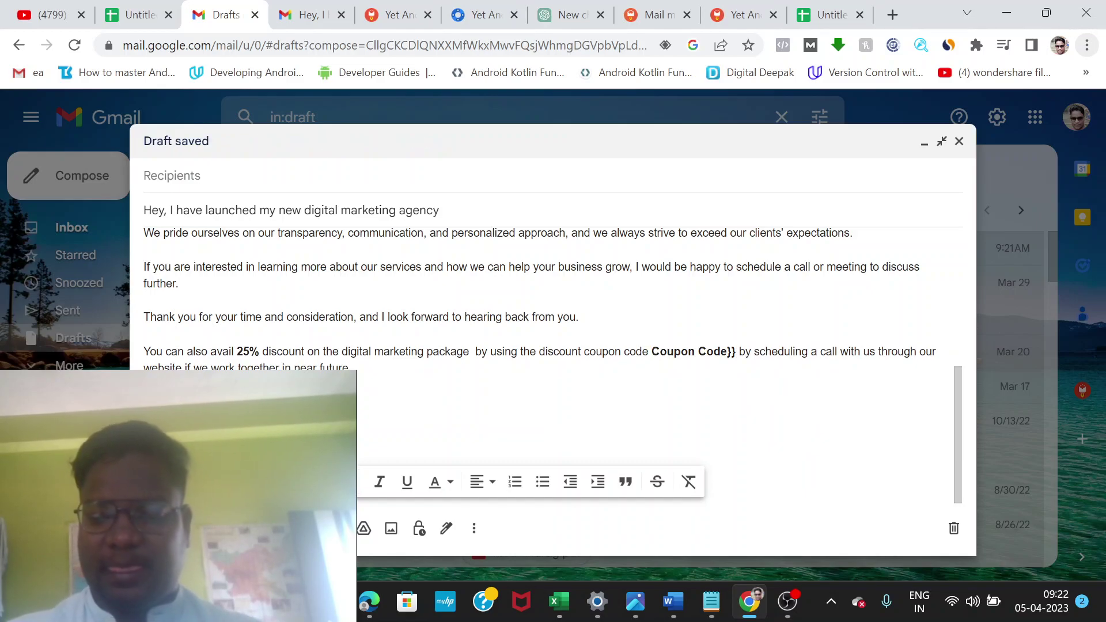
pyautogui.write('{{')
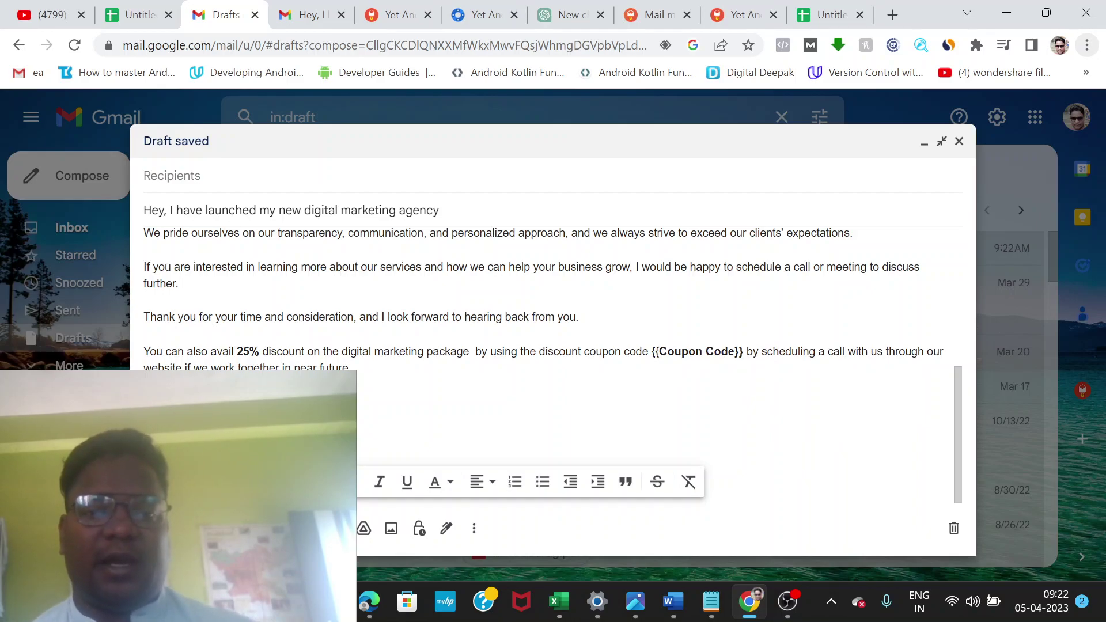
# Step: Select the whole subject line "Hey, I have launched my new digital marketing agency" in the Gmail draft to identify the template
pyautogui.tripleClick(257, 211)
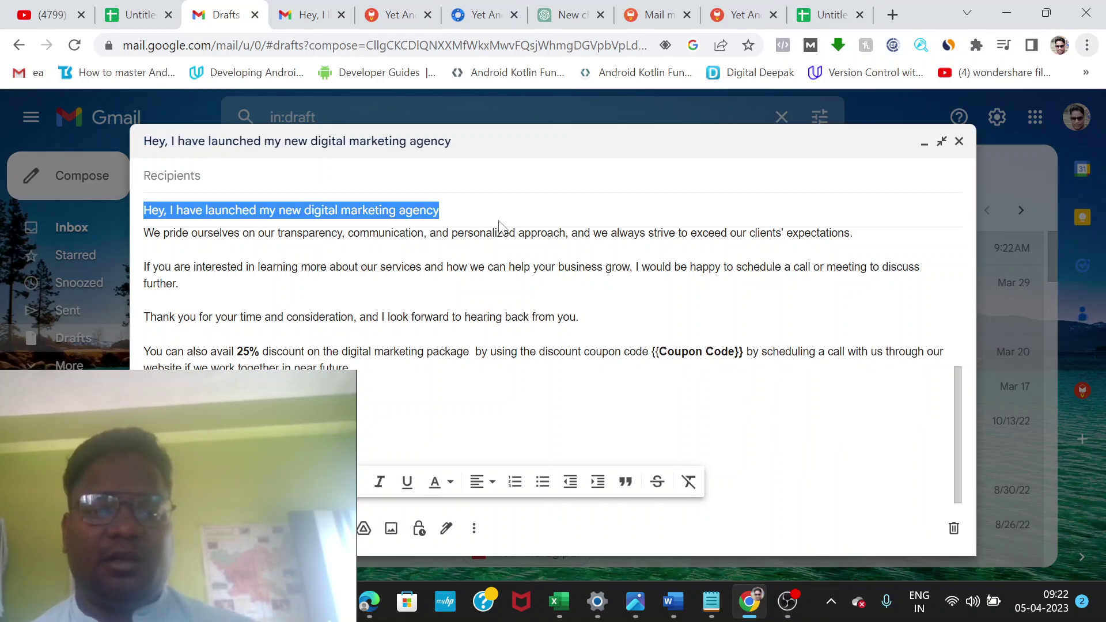
pyautogui.press('End')
pyautogui.hotkey('ctrl', 'shift', 'Left')
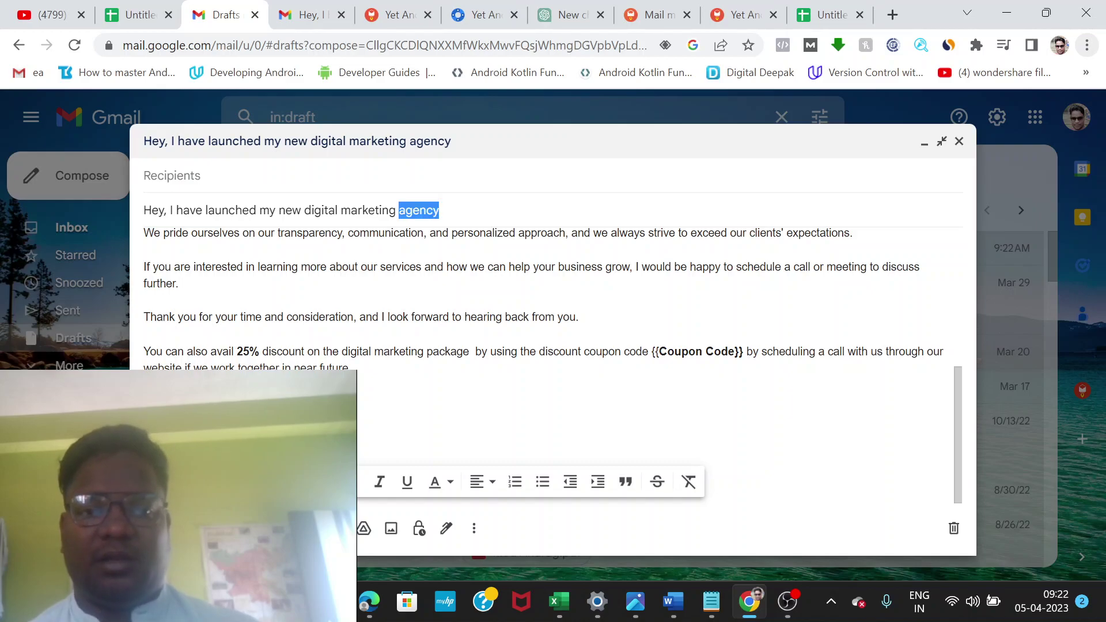
pyautogui.hotkey('shift', 'Home')
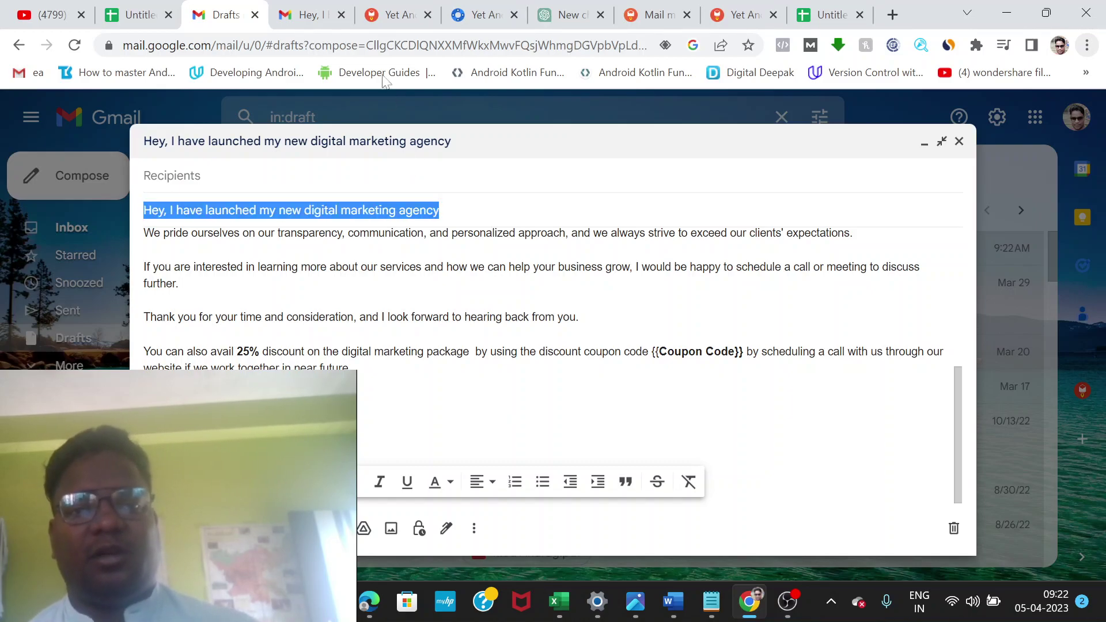
# Step: Switch to the recipients spreadsheet and open Start Mail Merge from the Yet Another Mail Merge add-on
pyautogui.click(392, 15)
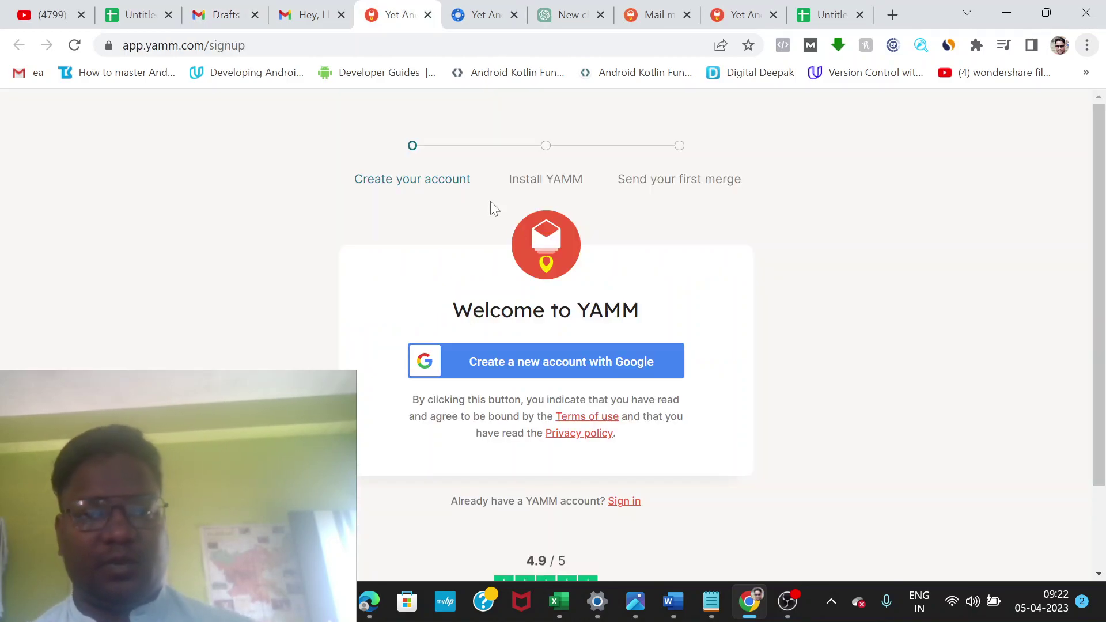
pyautogui.moveTo(1101, 241); pyautogui.dragTo(1105, 164)
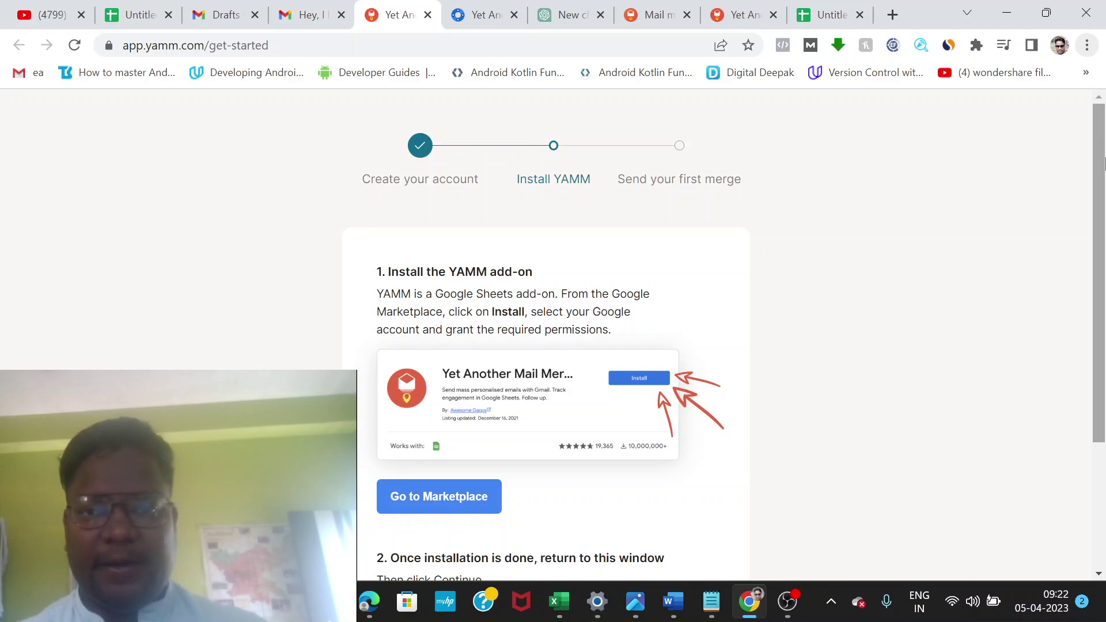
pyautogui.click(831, 8)
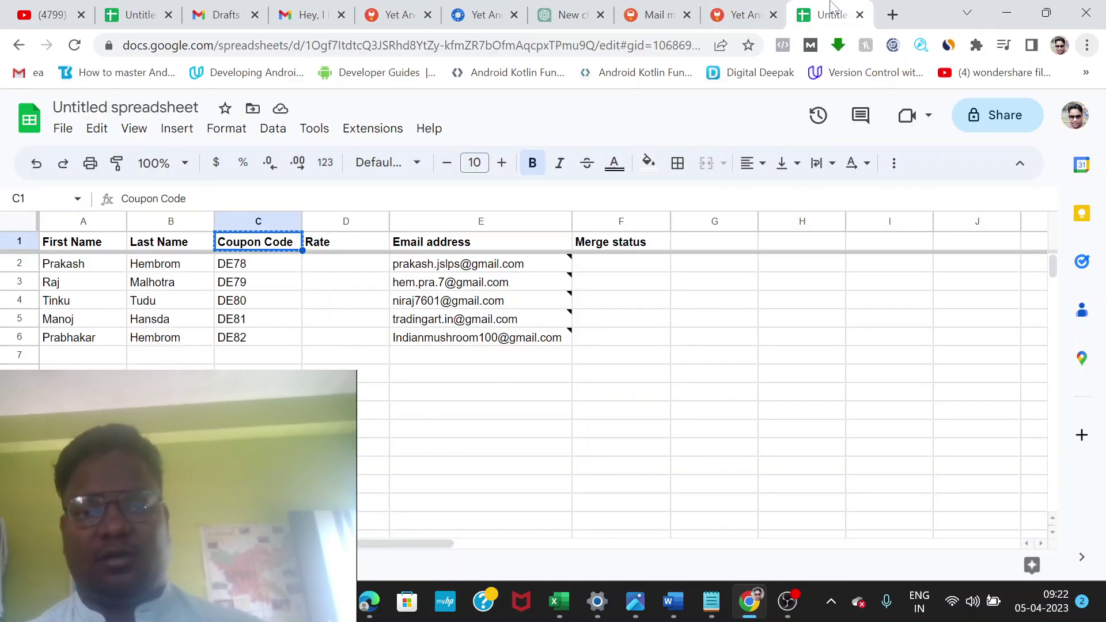
pyautogui.click(376, 134)
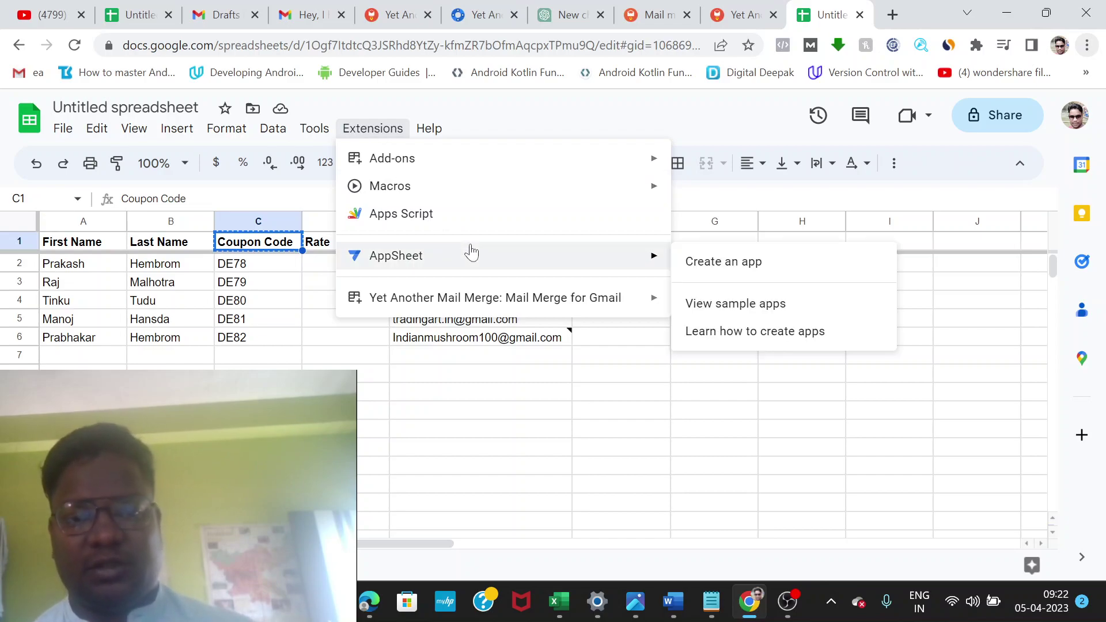
pyautogui.moveTo(630, 299)
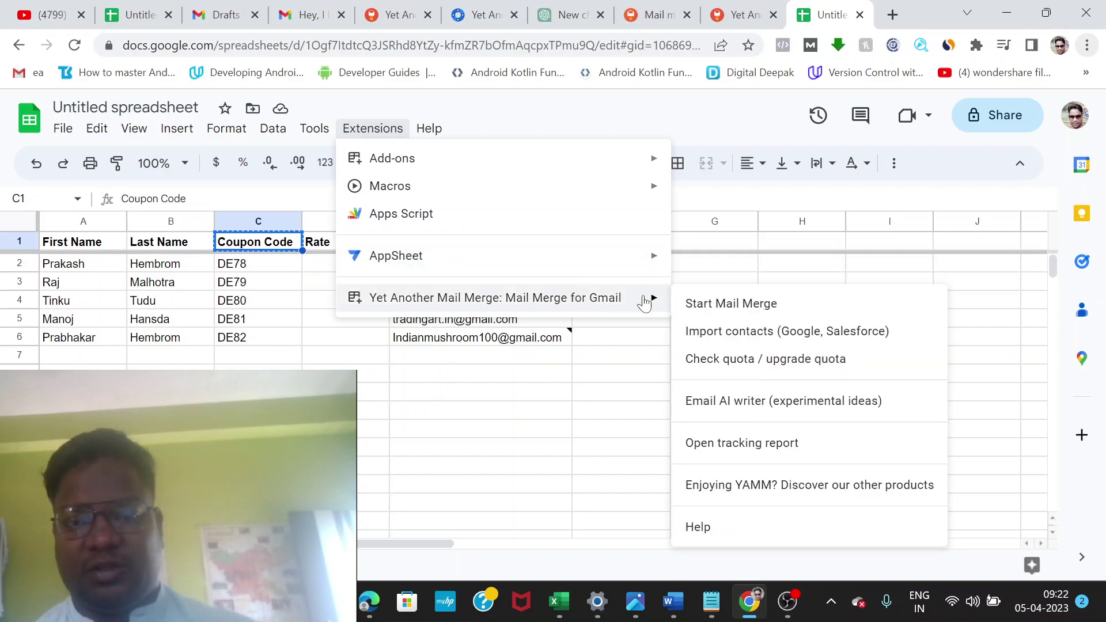
pyautogui.click(730, 305)
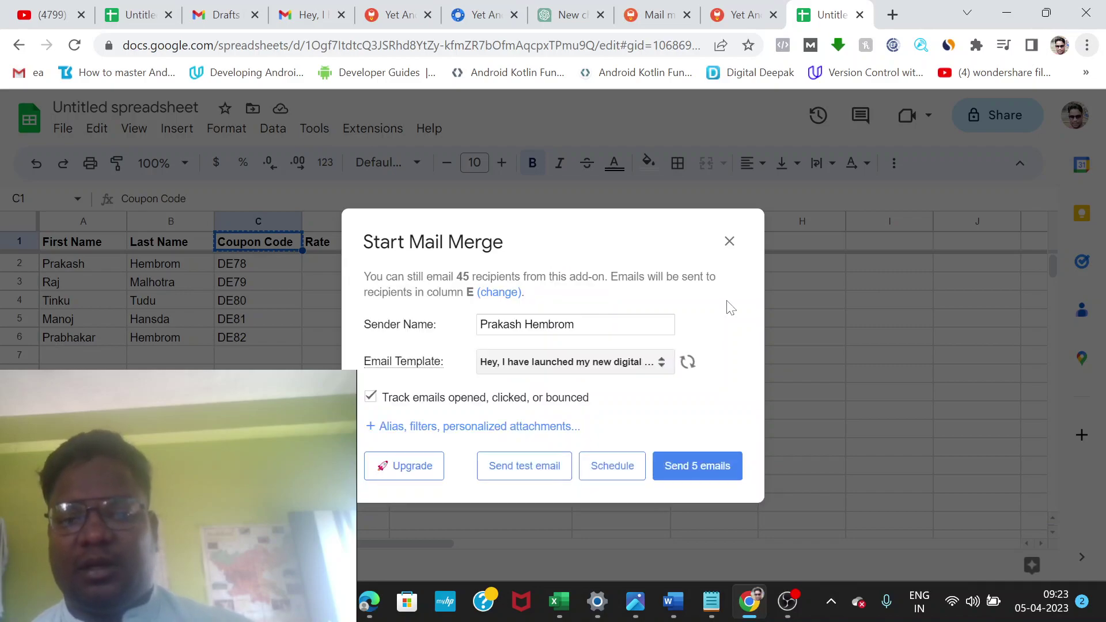
# Step: Choose the draft "Hey, I have launched my new digital marketing agency" as email template and send the merge to all five recipients
pyautogui.click(661, 362)
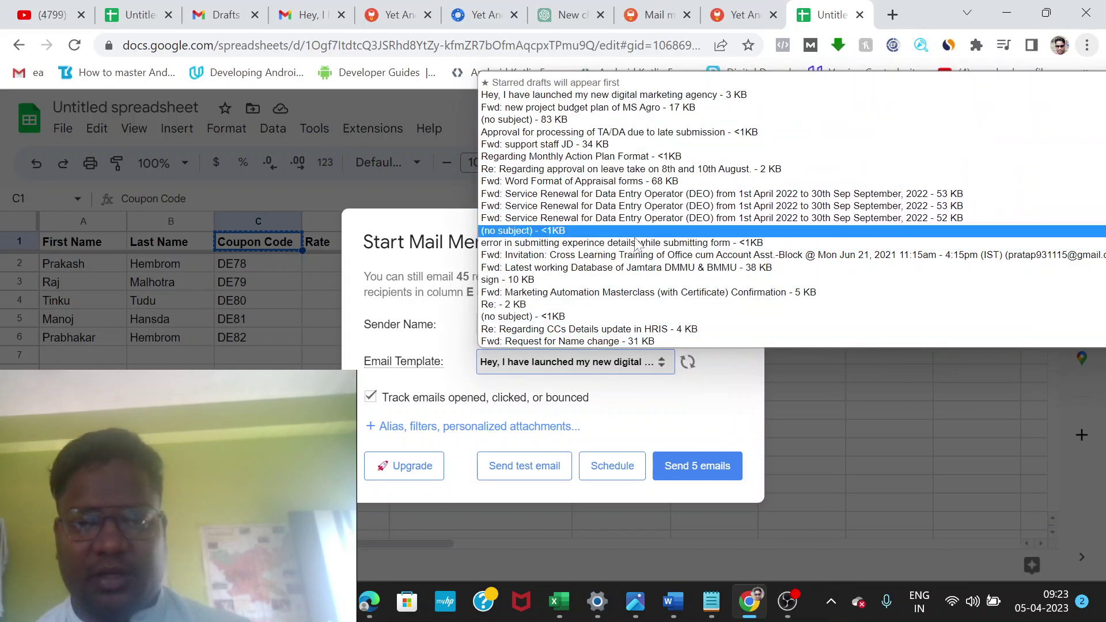
pyautogui.click(619, 96)
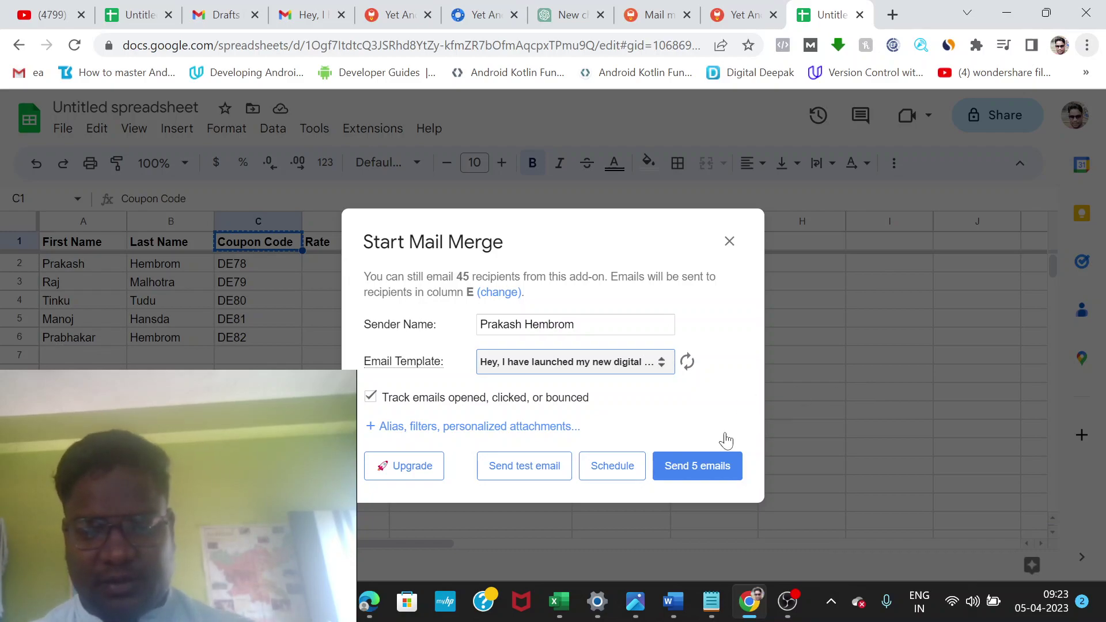
pyautogui.click(708, 471)
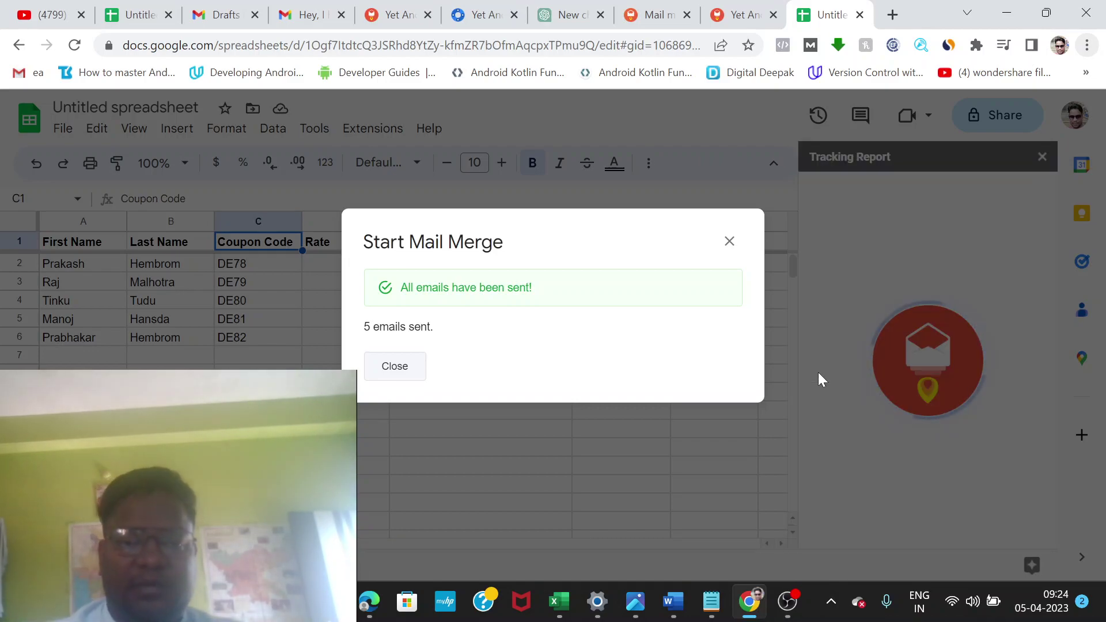
pyautogui.click(728, 241)
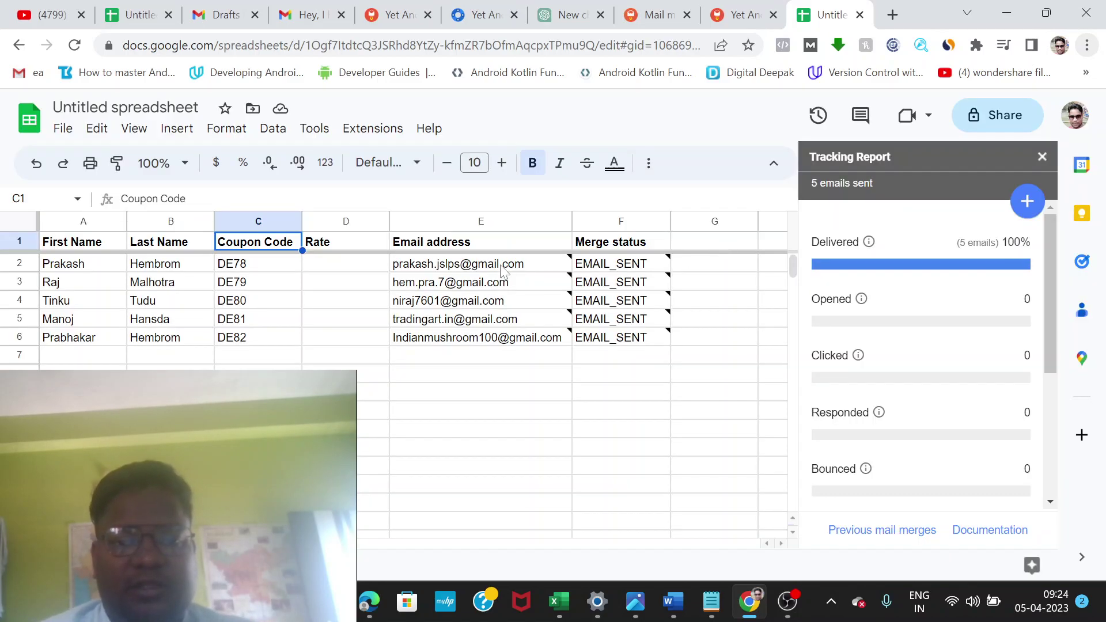
# Step: Select the first recipient's email address in the spreadsheet, then minimise the draft in Gmail and show the inbox
pyautogui.click(481, 263)
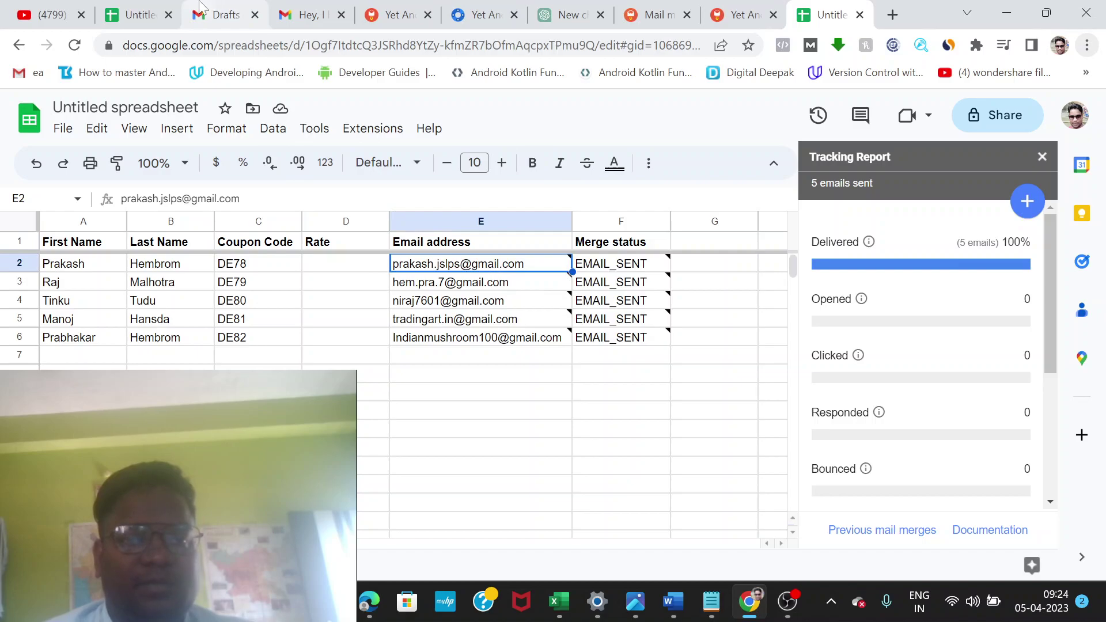
pyautogui.click(224, 15)
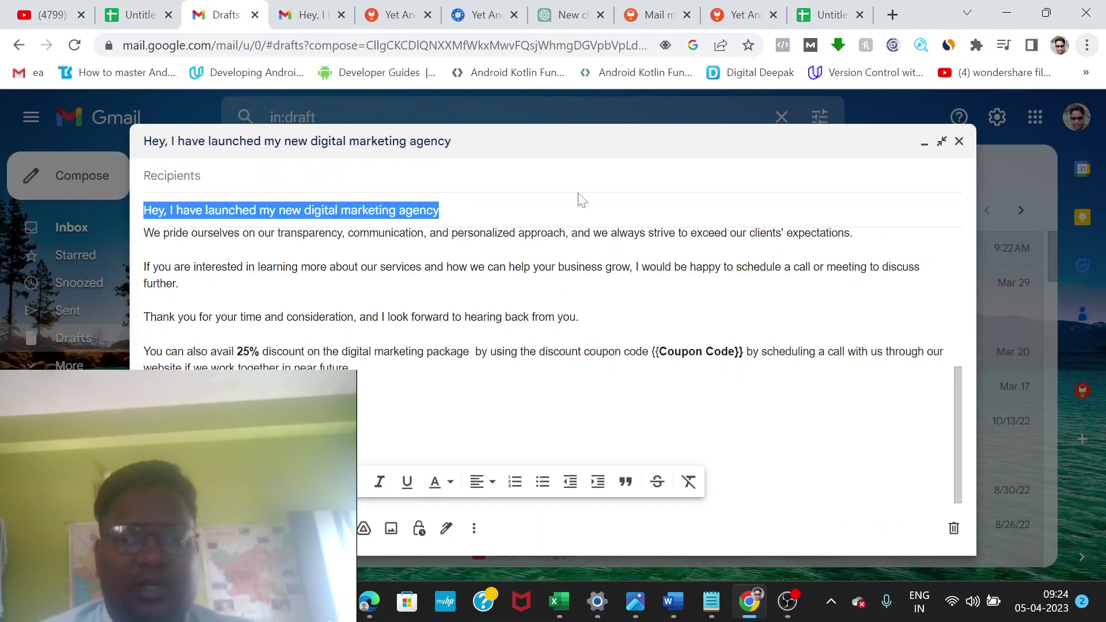
pyautogui.click(925, 142)
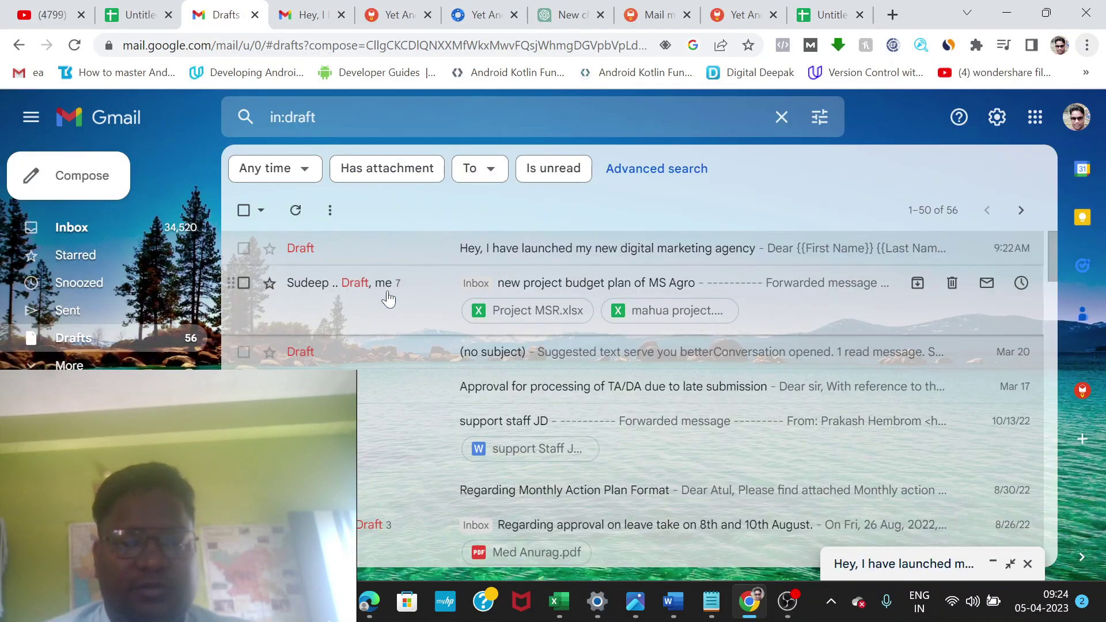
pyautogui.click(127, 236)
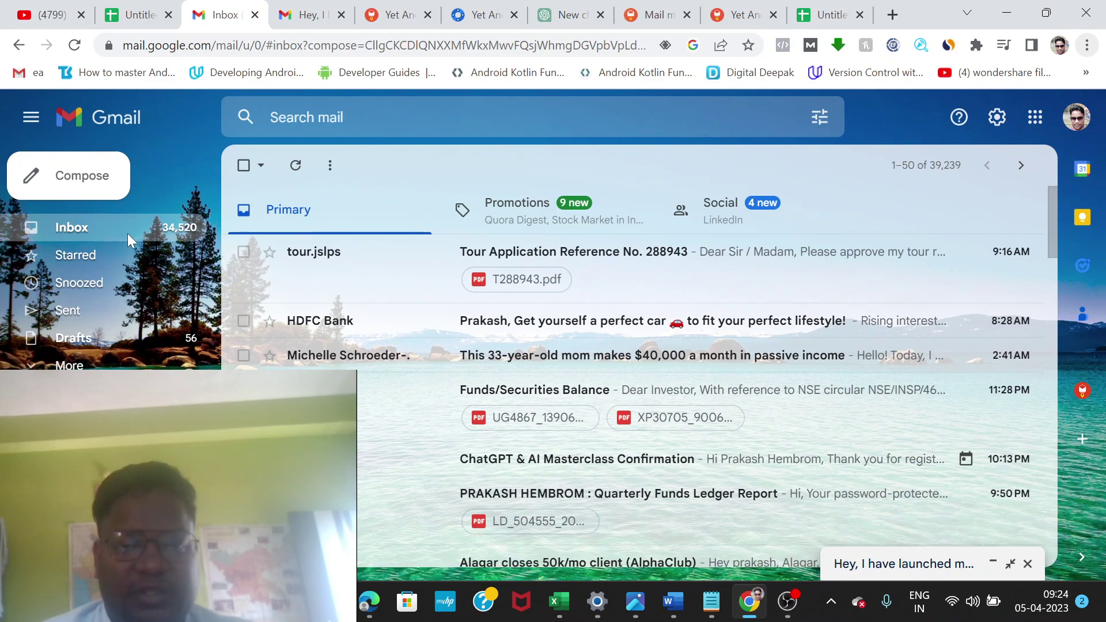
# Step: Switch Gmail to the first recipient's account to check for the merged email
pyautogui.click(324, 8)
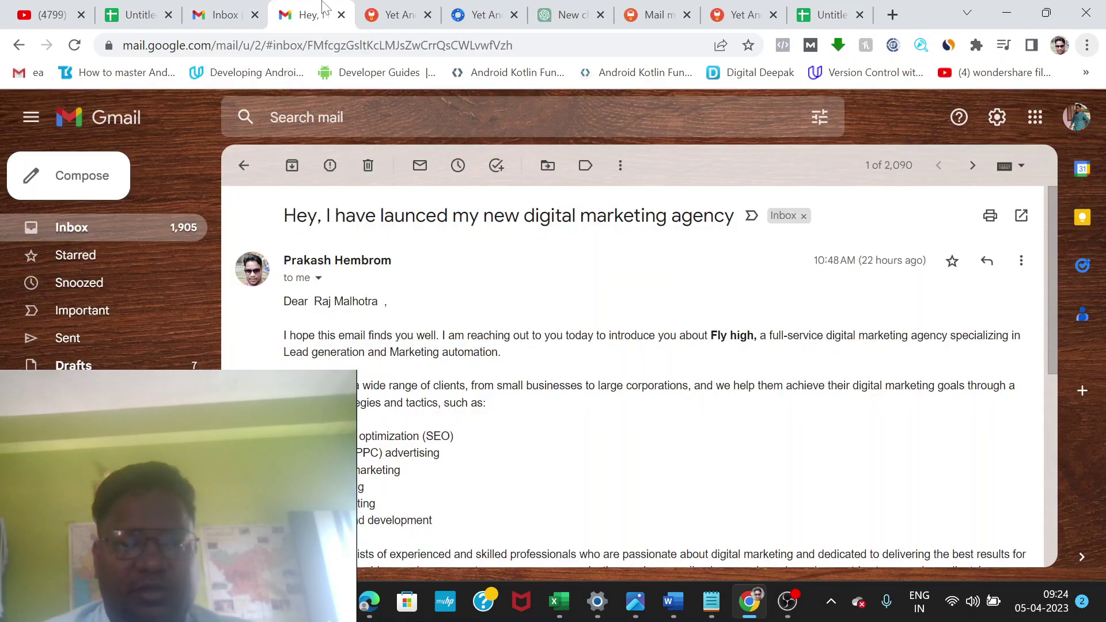
pyautogui.click(406, 7)
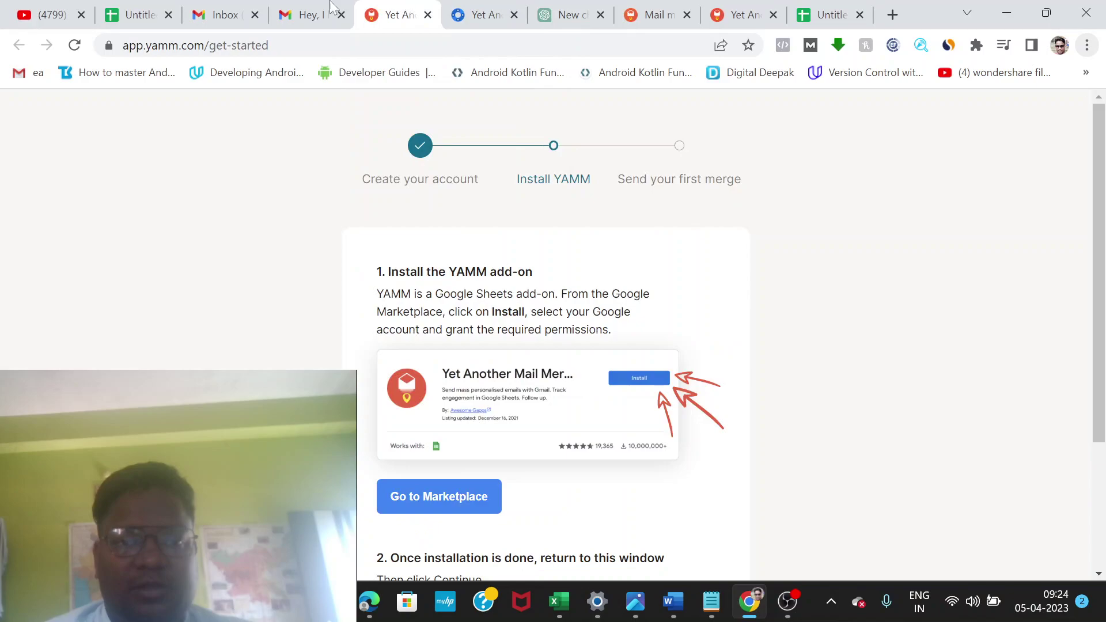
pyautogui.click(224, 15)
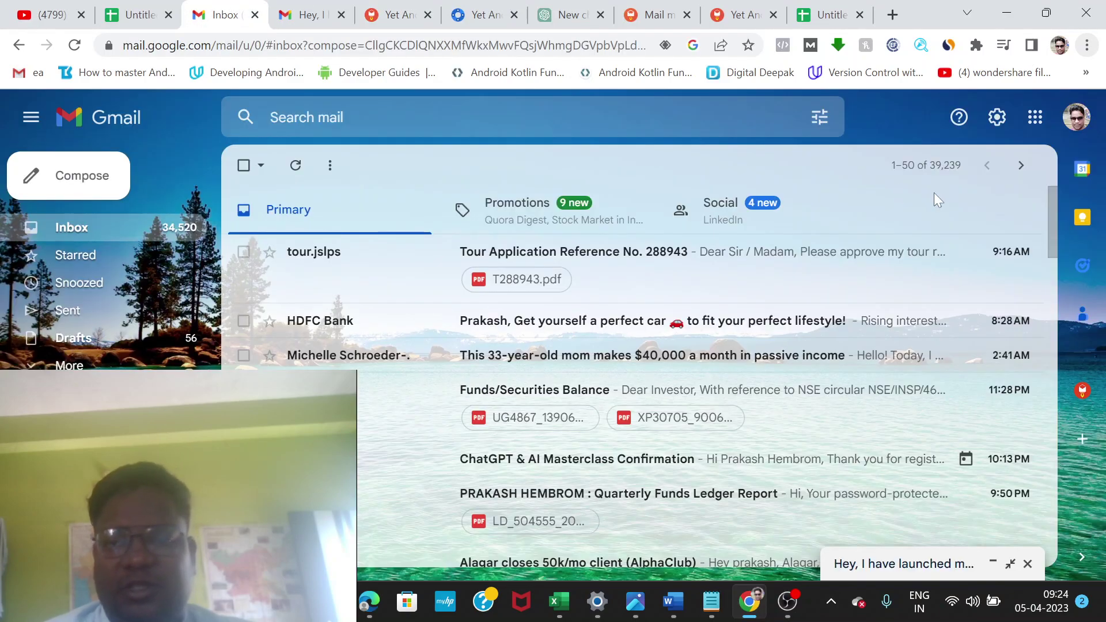
pyautogui.click(1076, 117)
pyautogui.click(938, 299)
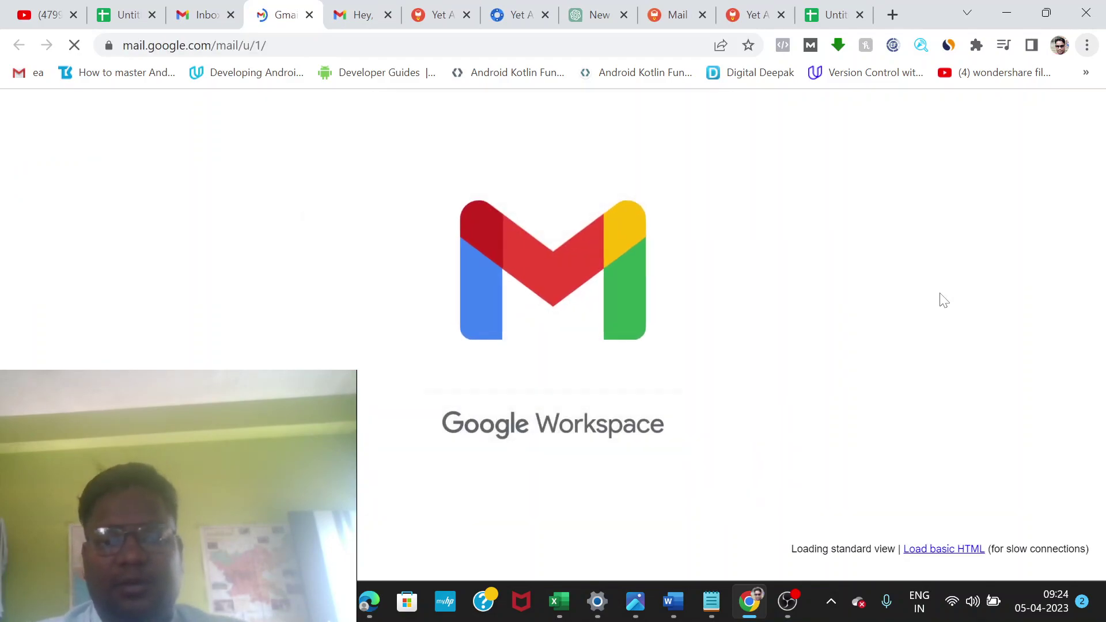
# Step: Open the received "Hey, I have launched my new digital marketing agency" email and examine its personalised greeting and coupon code
pyautogui.click(729, 254)
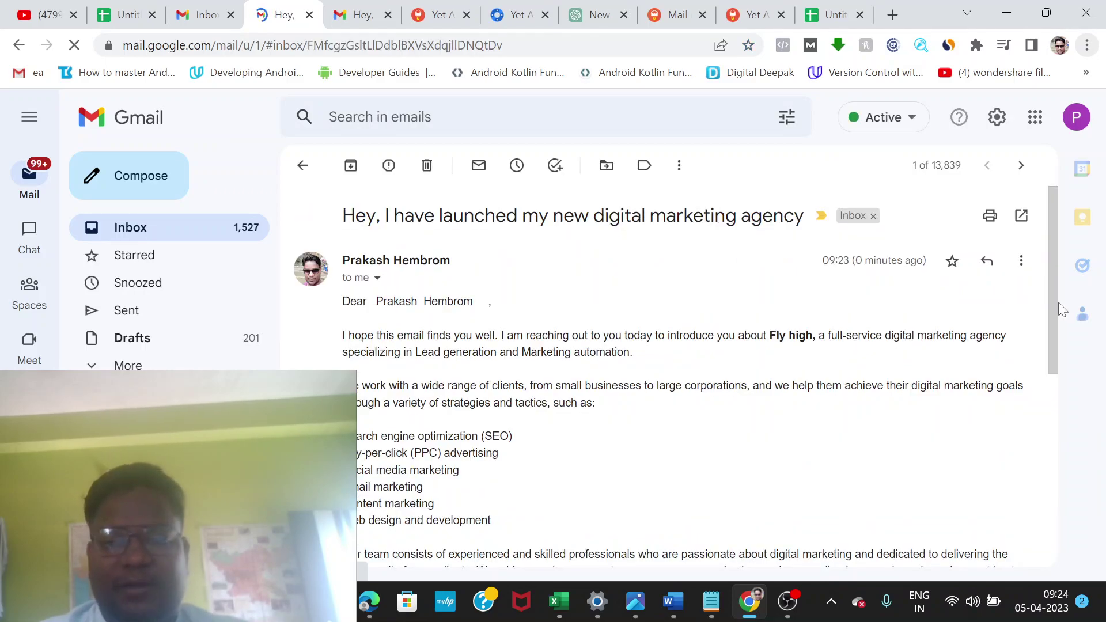
pyautogui.moveTo(1051, 307); pyautogui.dragTo(1064, 217)
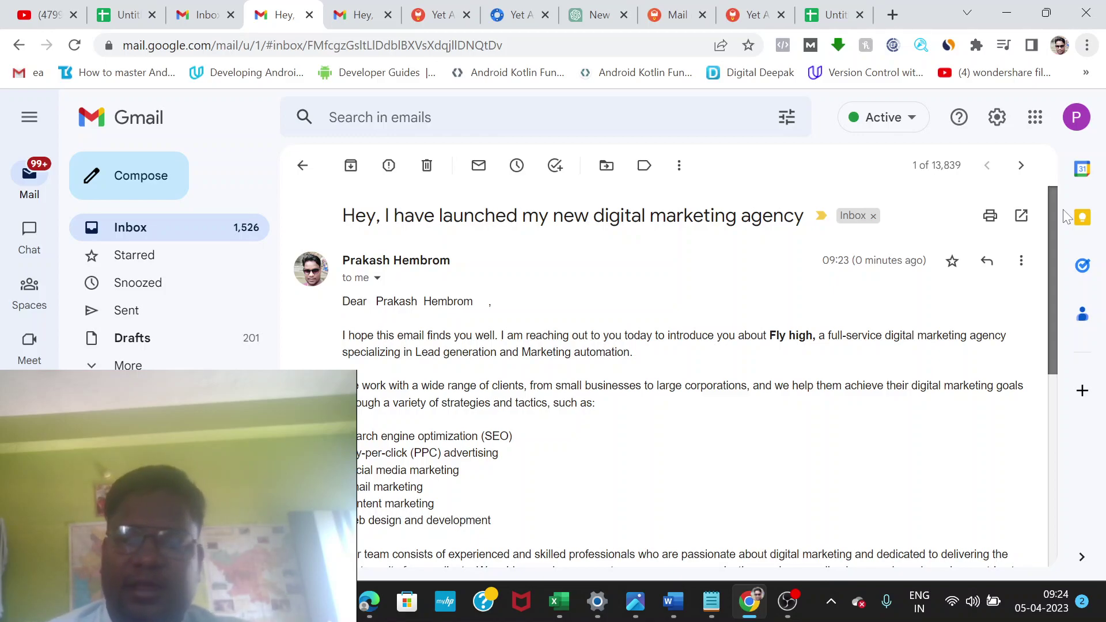
pyautogui.moveTo(1049, 211); pyautogui.dragTo(1053, 129)
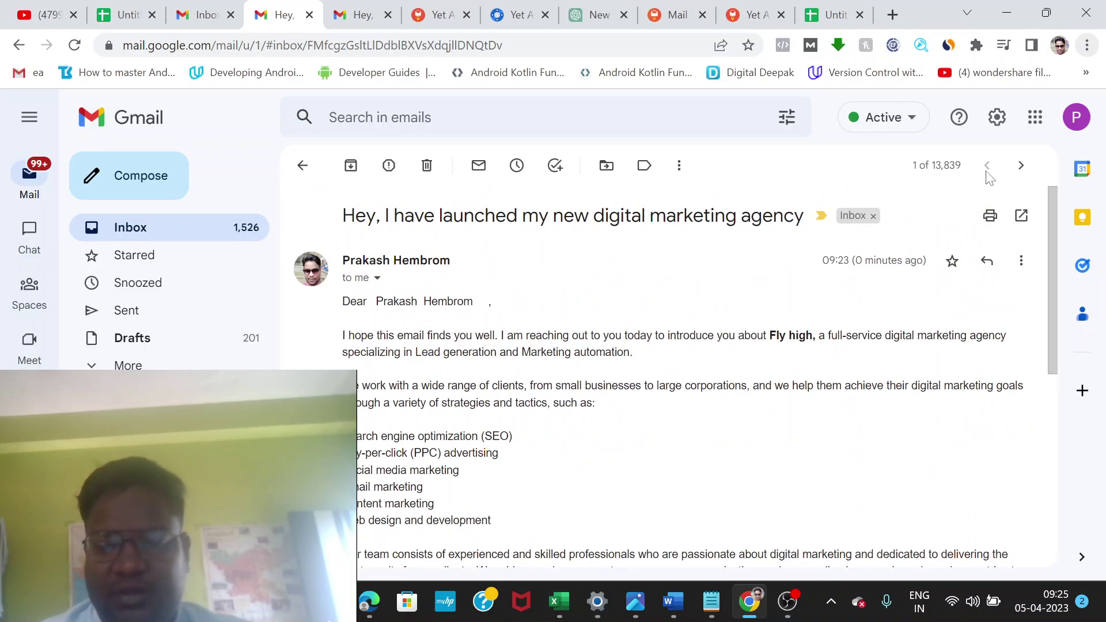
pyautogui.click(788, 605)
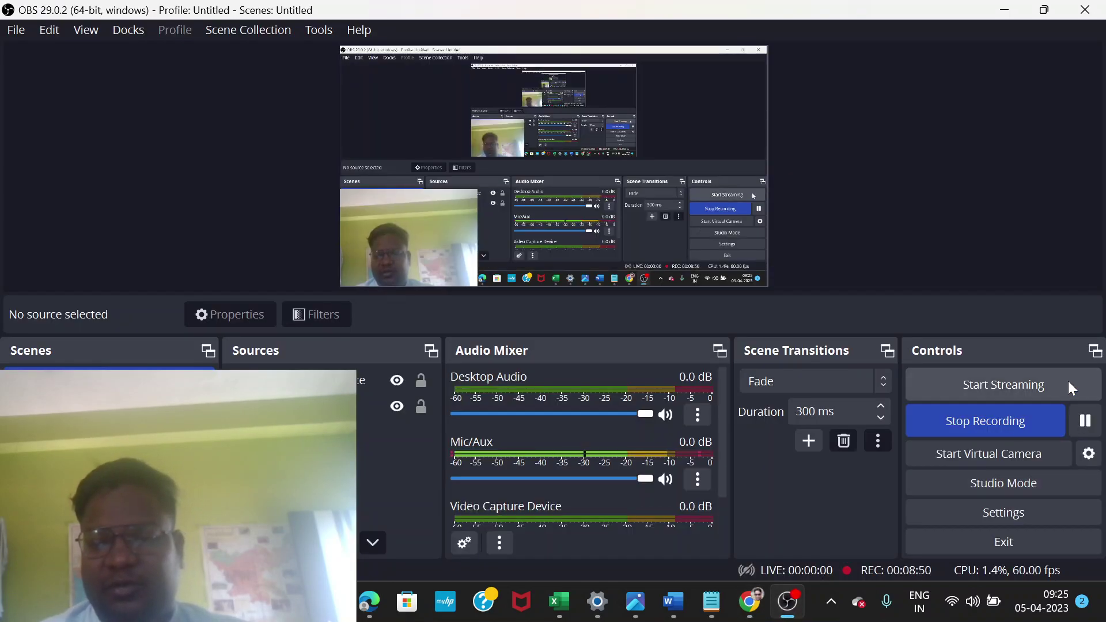